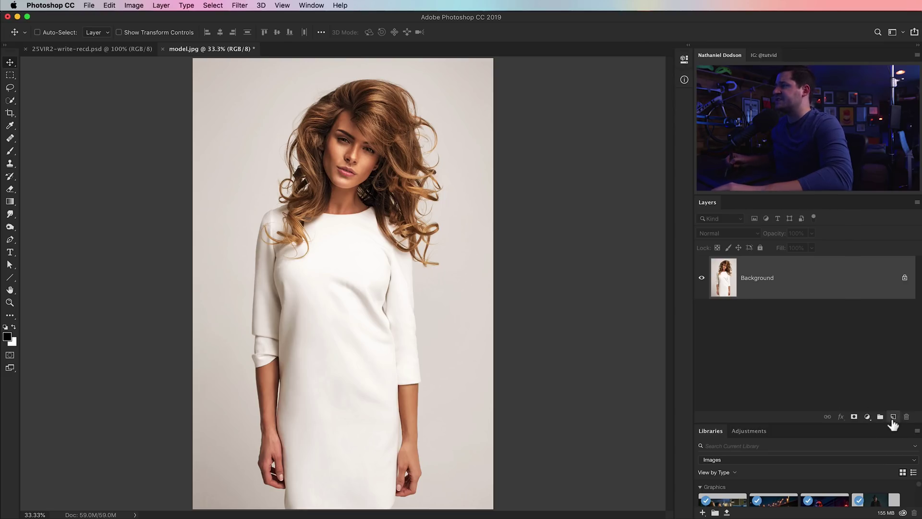
Add Layer 1 above the photo and zoom into the model's face, ready to brush eyes and nose
click(893, 419)
click(10, 151)
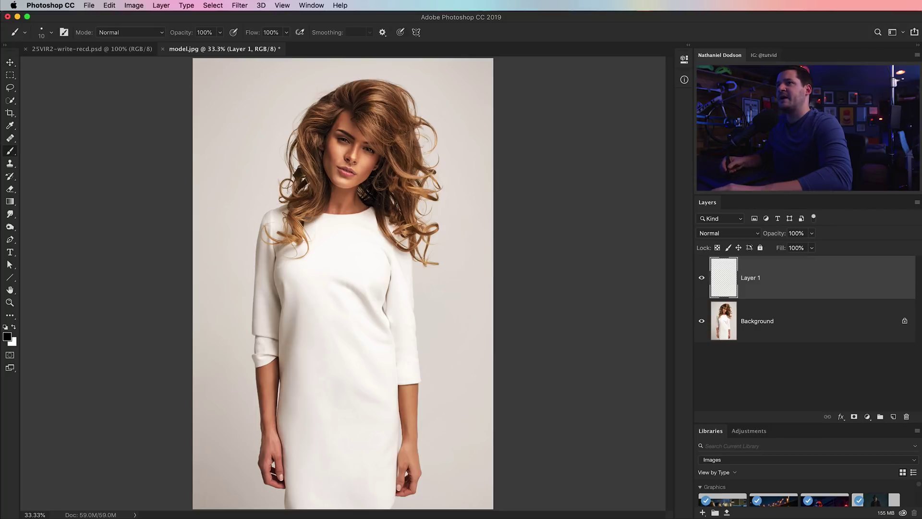
key(z)
mouse_move(340, 155)
mouse_down()
mouse_move(348, 227)
mouse_move(329, 201)
mouse_move(376, 206)
mouse_move(336, 169)
mouse_up()
key(b)
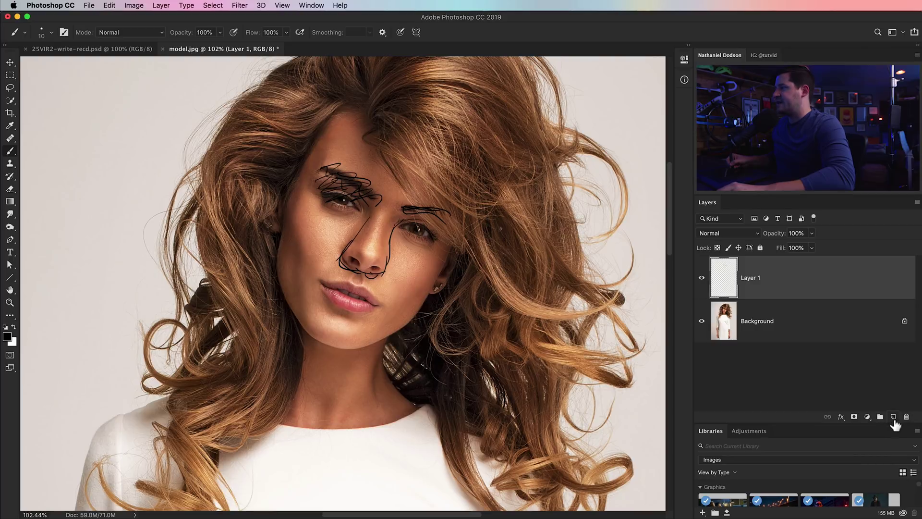
Add Layer 2 above Layer 1 for the lips, then switch to 25VIR2-write-recd.psd
click(893, 416)
key(super+z)
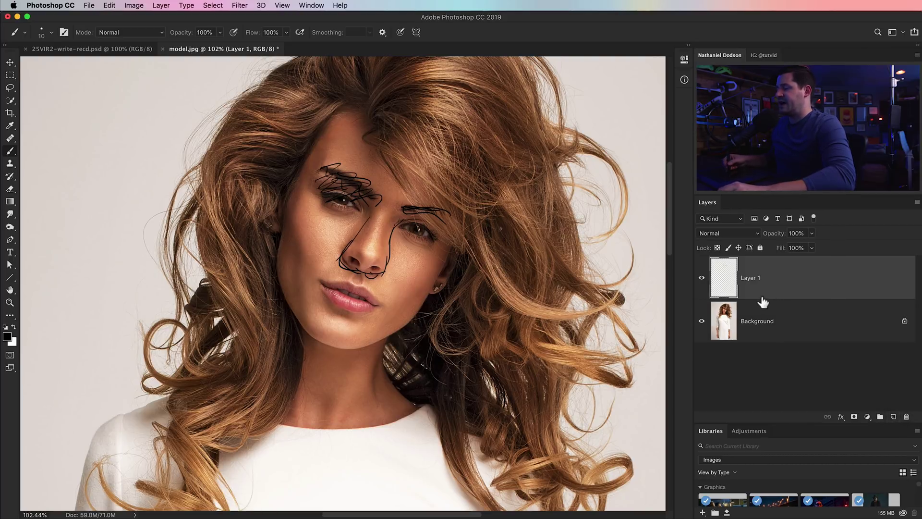
key(super+shift+z)
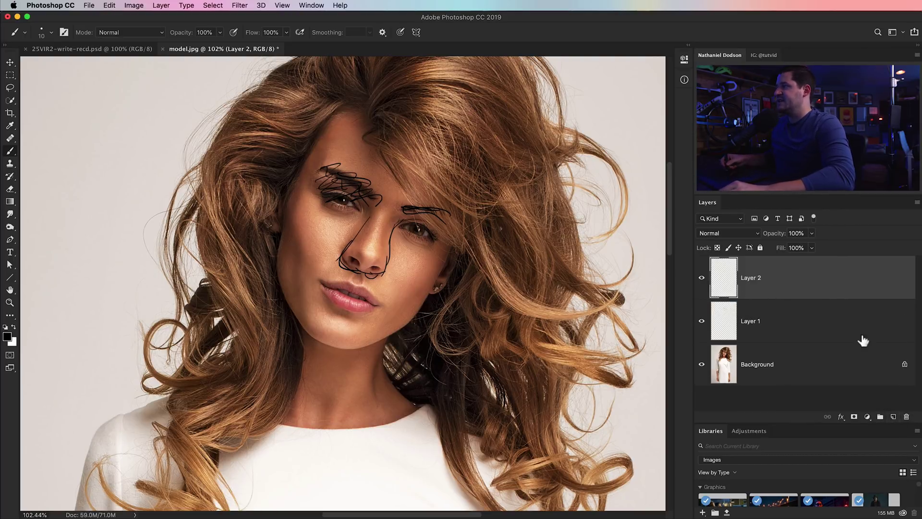
key(super+z)
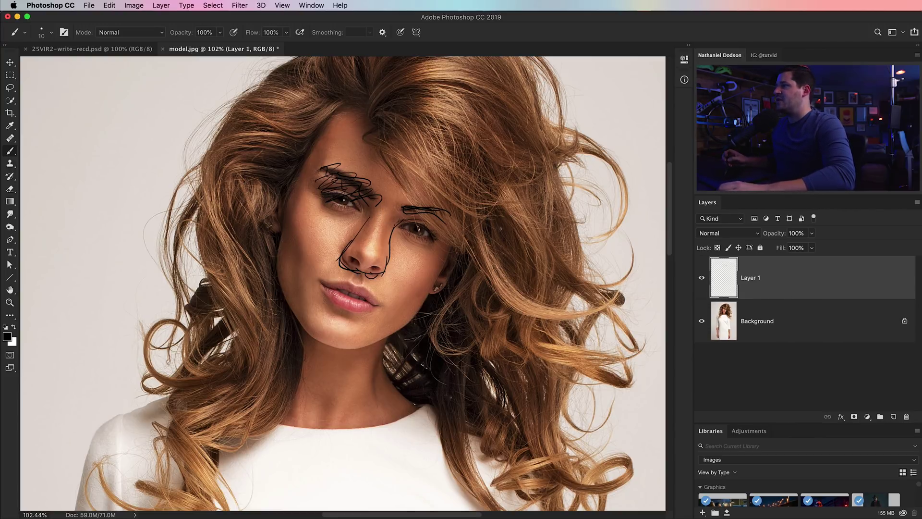
key(super+shift+z)
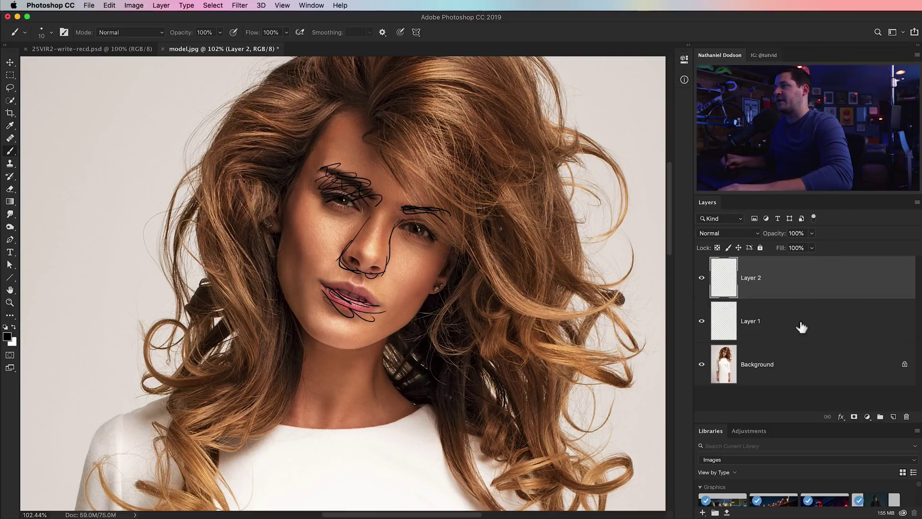
click(128, 50)
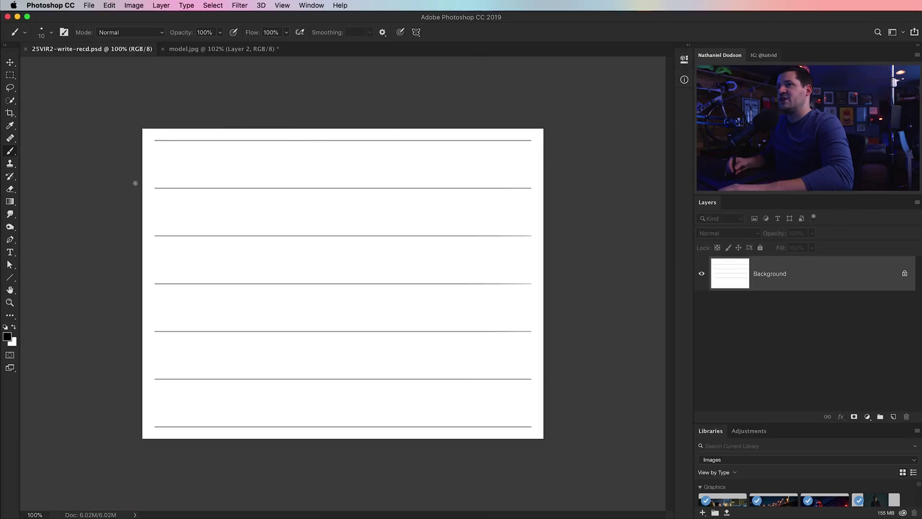
Undo the test A and add a new empty Layer 1 above the lined page
drag(159, 185, 221, 169)
key(super+z)
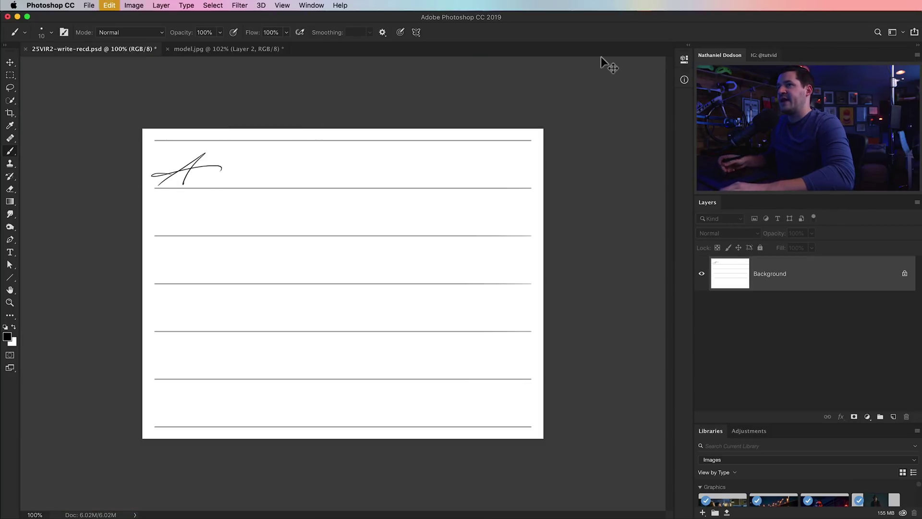
key(super+z)
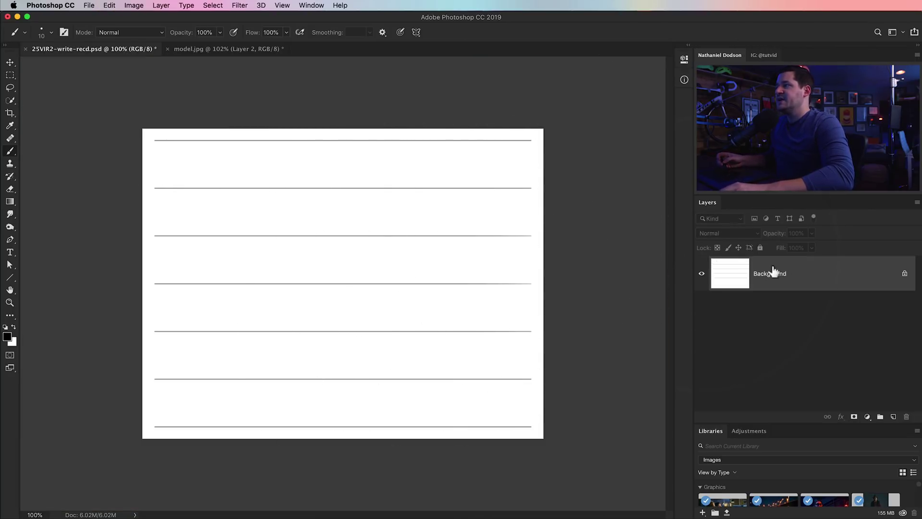
key(super+shift+alt+n)
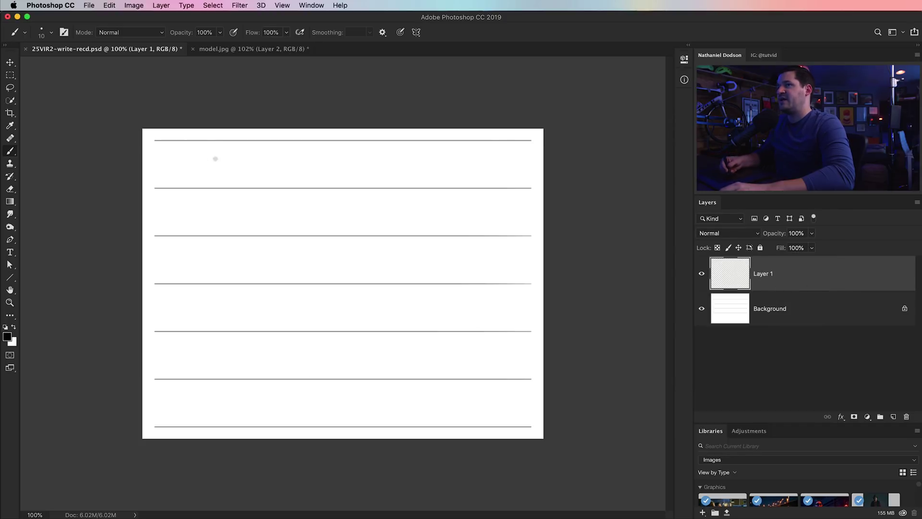
Write cursive A, B and C along the first line
drag(162, 190, 225, 183)
mouse_move(196, 154)
mouse_down()
mouse_move(241, 185)
mouse_move(176, 193)
mouse_up()
mouse_move(278, 169)
mouse_down()
mouse_move(278, 158)
mouse_move(295, 174)
mouse_up()
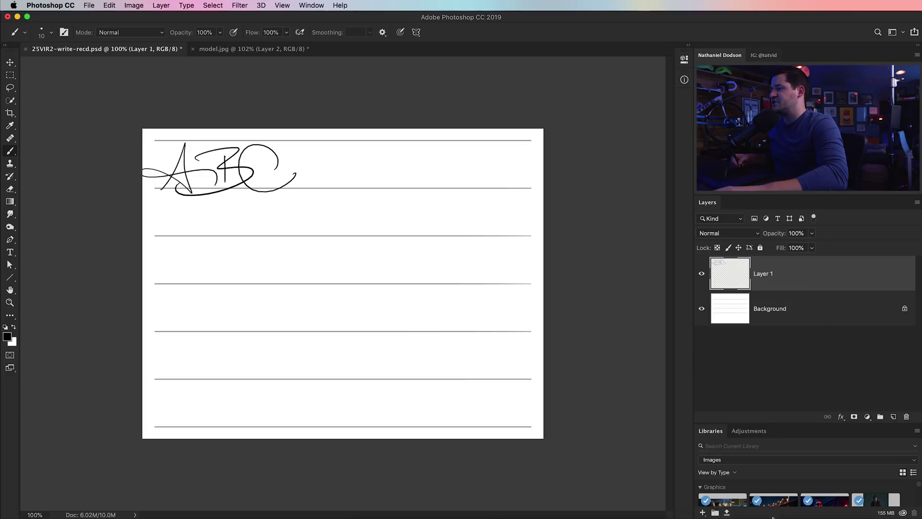
mouse_move(773, 517)
Open the Wacom Tablet pane and show the ExpressKeys and Grip Pen settings
click(832, 490)
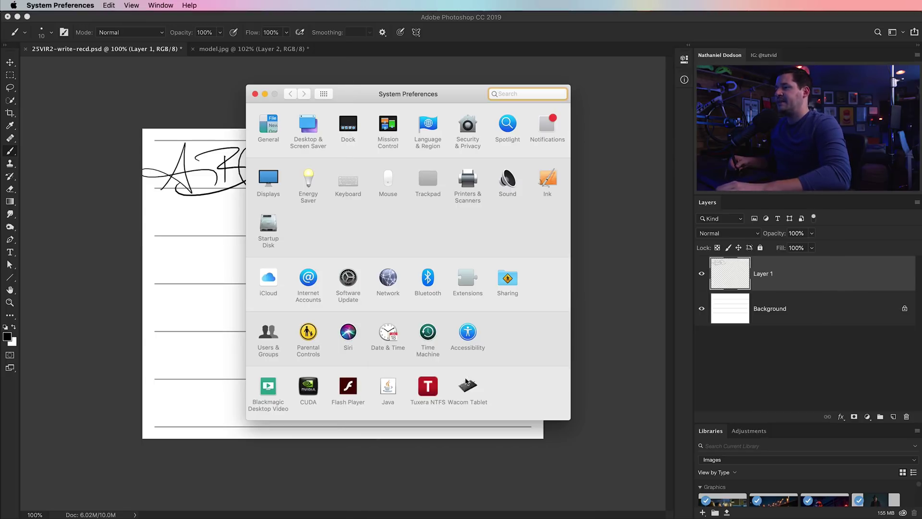
click(466, 383)
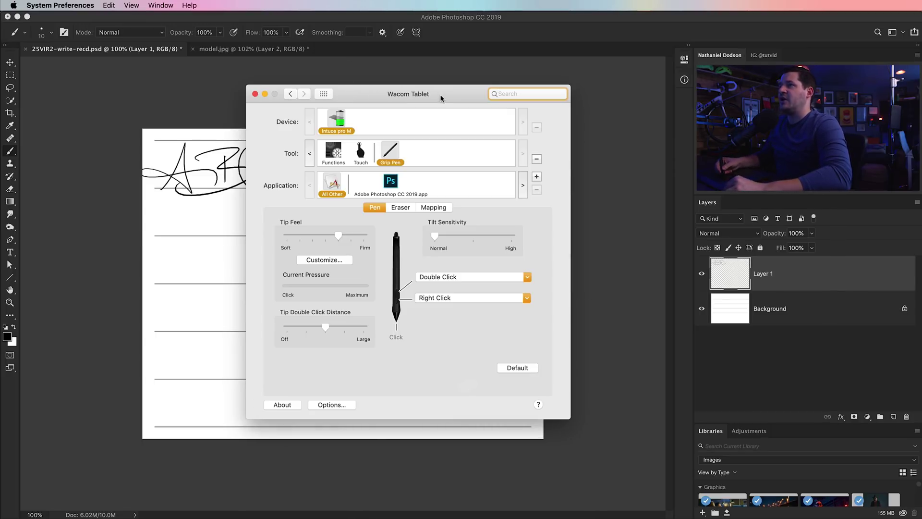
drag(440, 95, 470, 95)
click(374, 145)
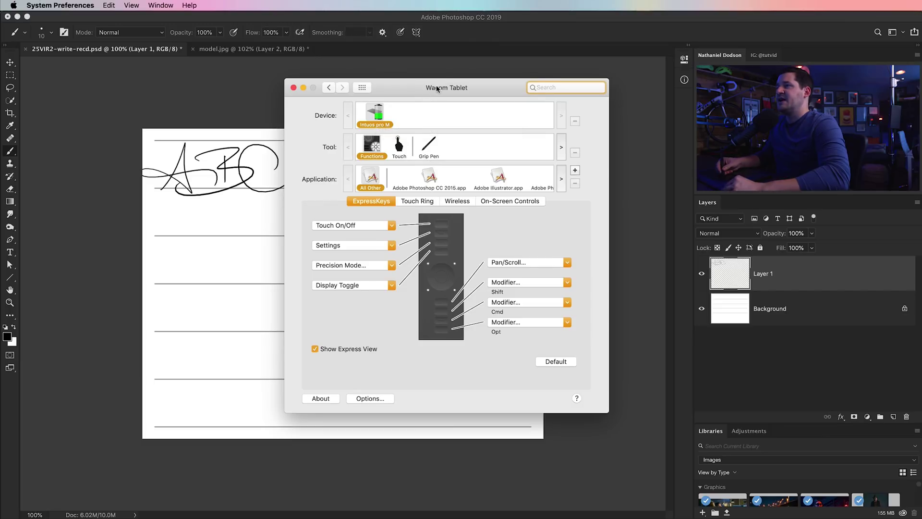
drag(433, 89, 441, 96)
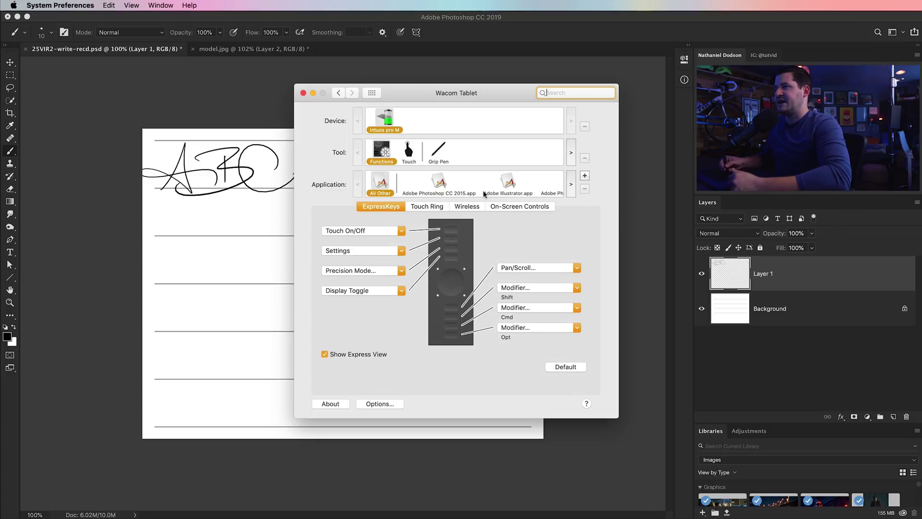
click(438, 153)
Set the Grip Pen eraser to the Command Option Shift n keystroke and return to Photoshop
click(447, 208)
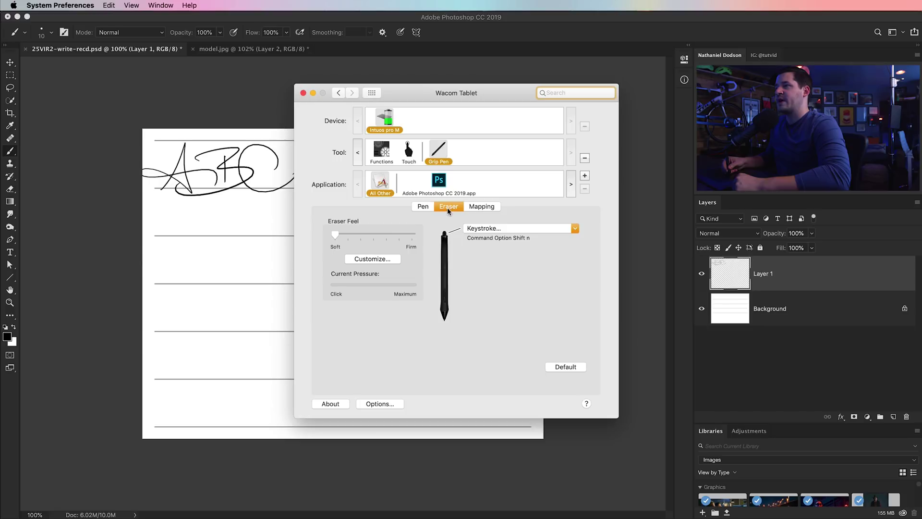
click(485, 228)
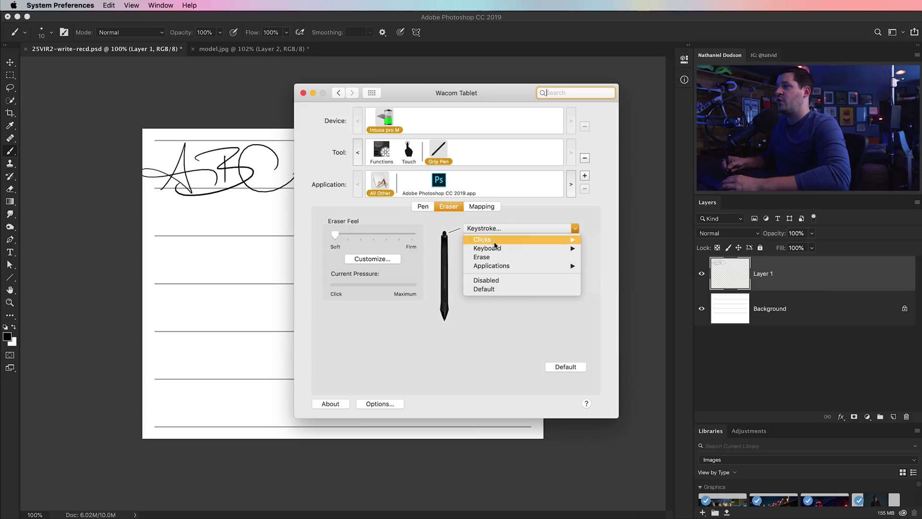
mouse_move(502, 250)
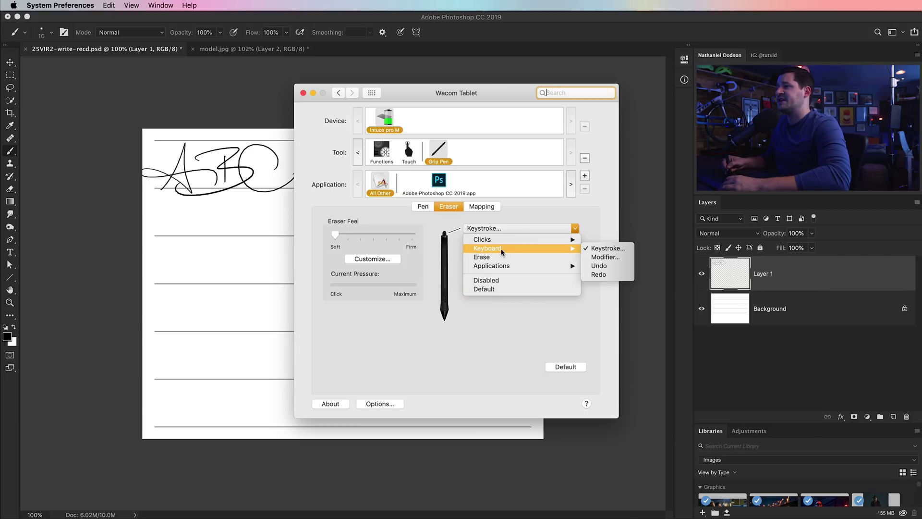
click(599, 250)
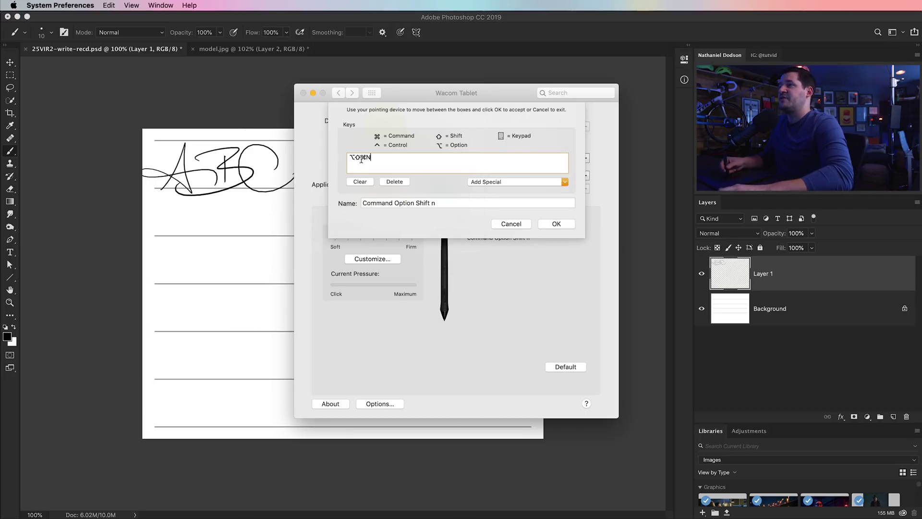
click(558, 226)
key(super+Tab)
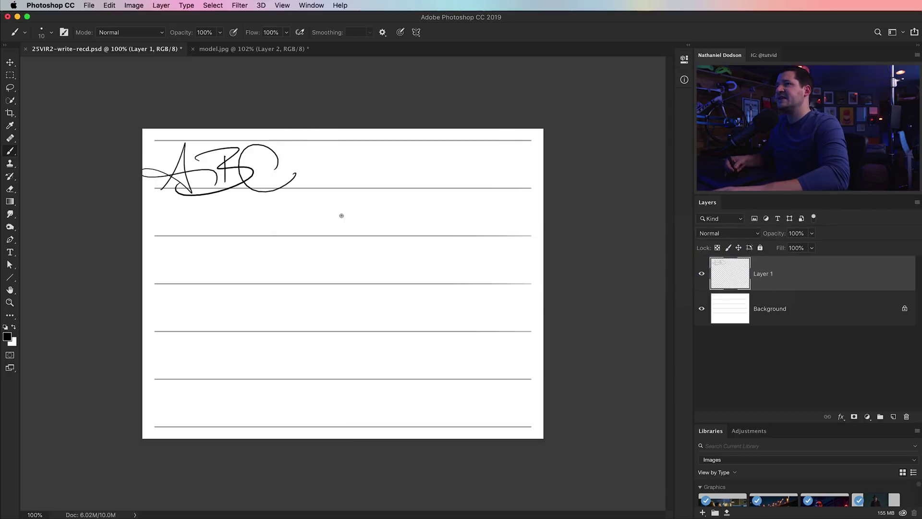
Inspect the Layers panel commands in Keyboard Shortcuts and close without changes
click(109, 6)
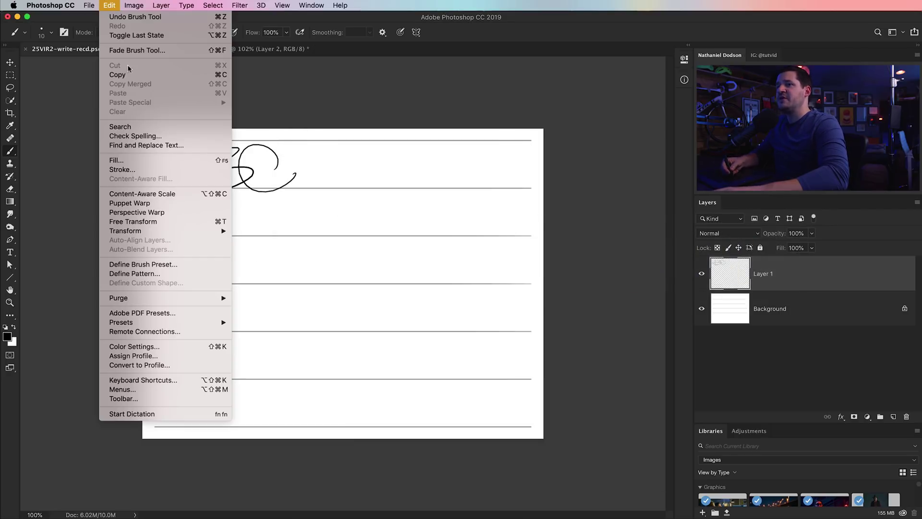
click(182, 380)
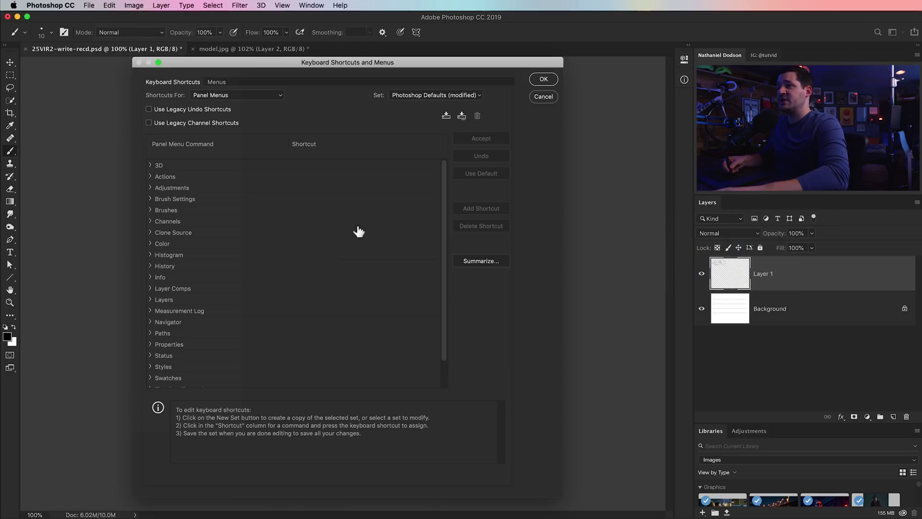
click(150, 300)
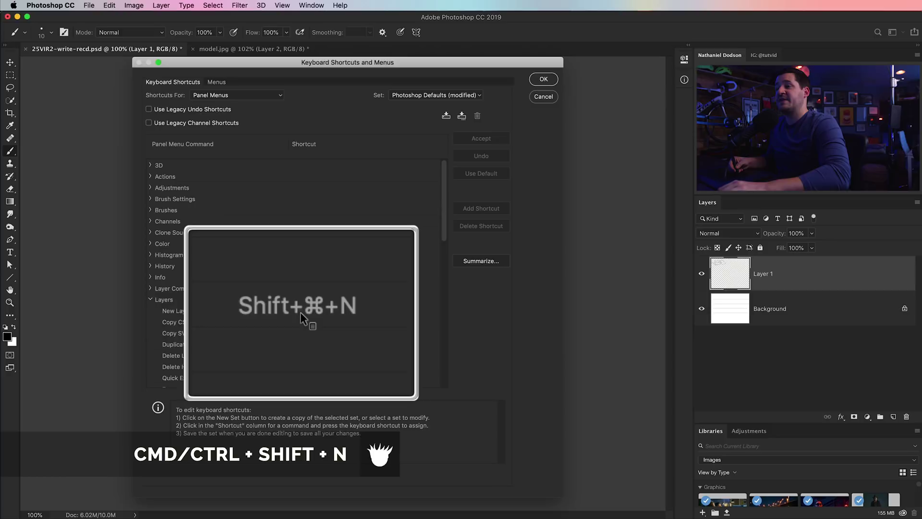
click(540, 97)
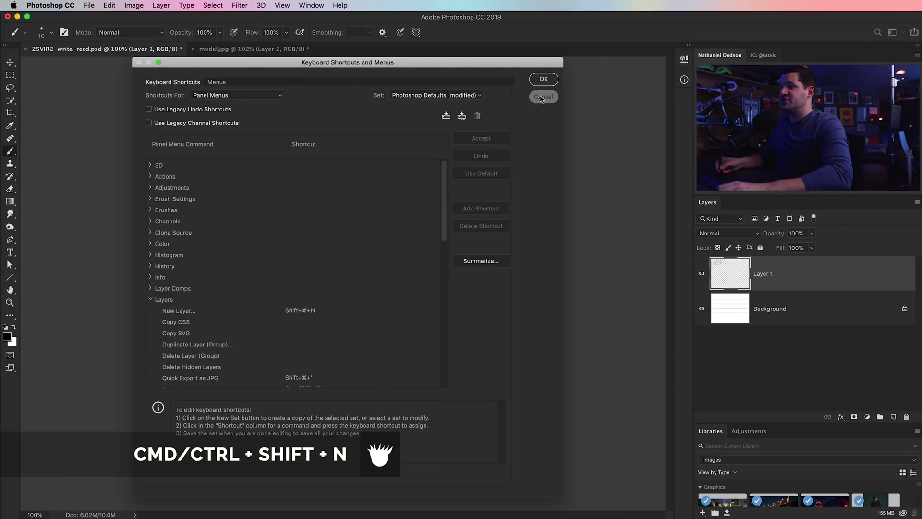
Test-add Layer 2 above Layer 1 with Cmd+Shift+Opt+N, then delete it
key(shift+super+n)
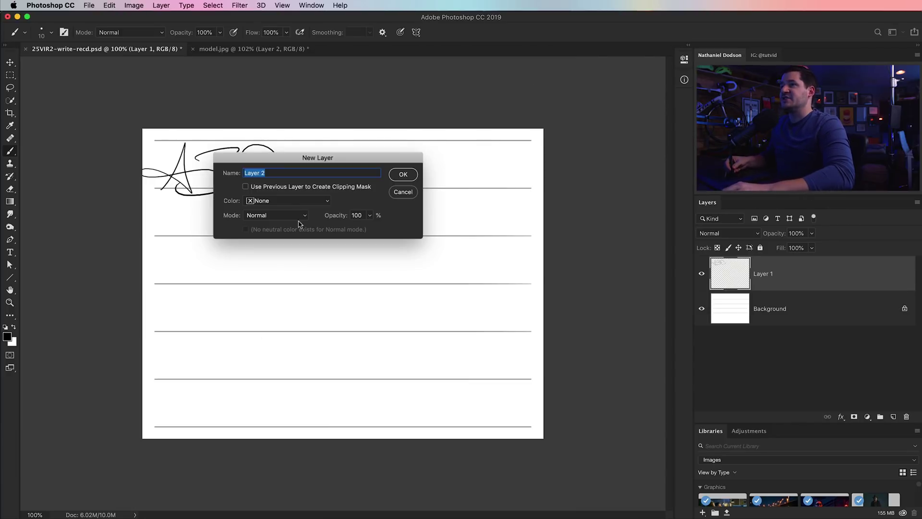
click(403, 192)
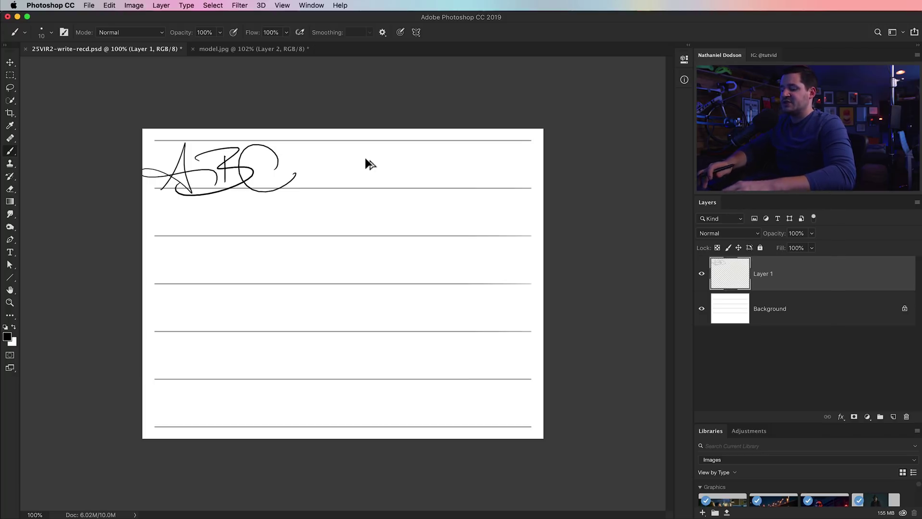
key(super+shift+alt+n)
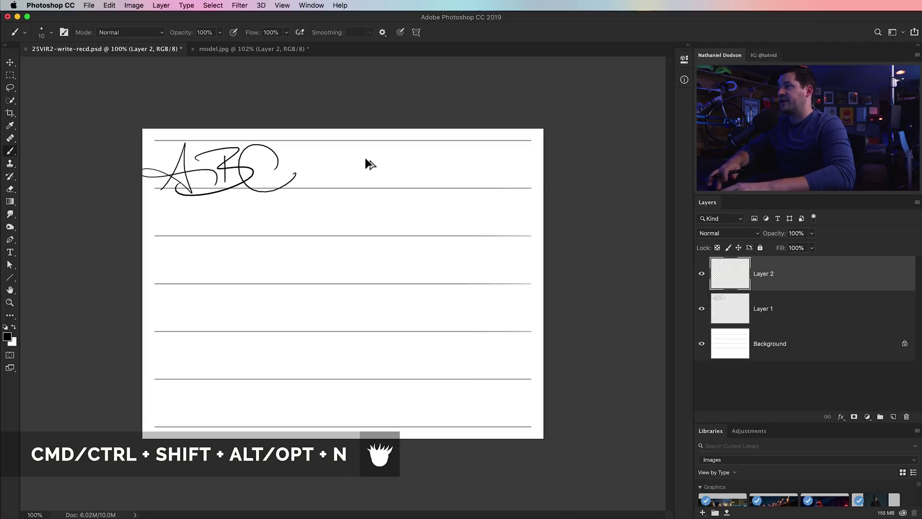
key(Delete)
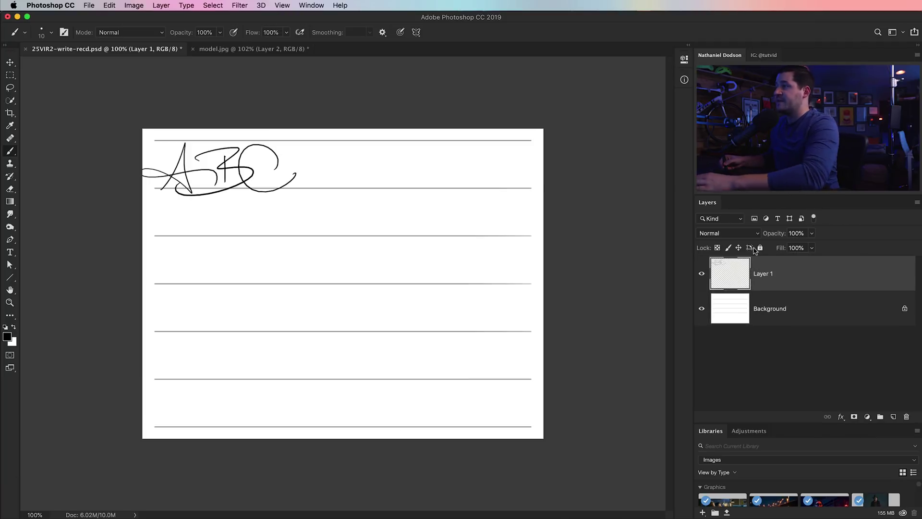
key(super+Tab)
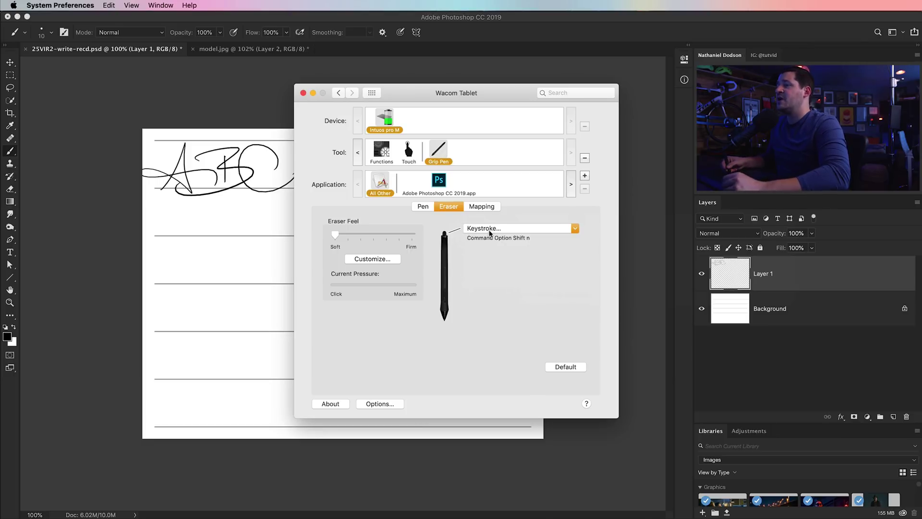
Confirm the Photoshop CC 2019 pen eraser is set to Keystroke, then return to Photoshop
click(479, 189)
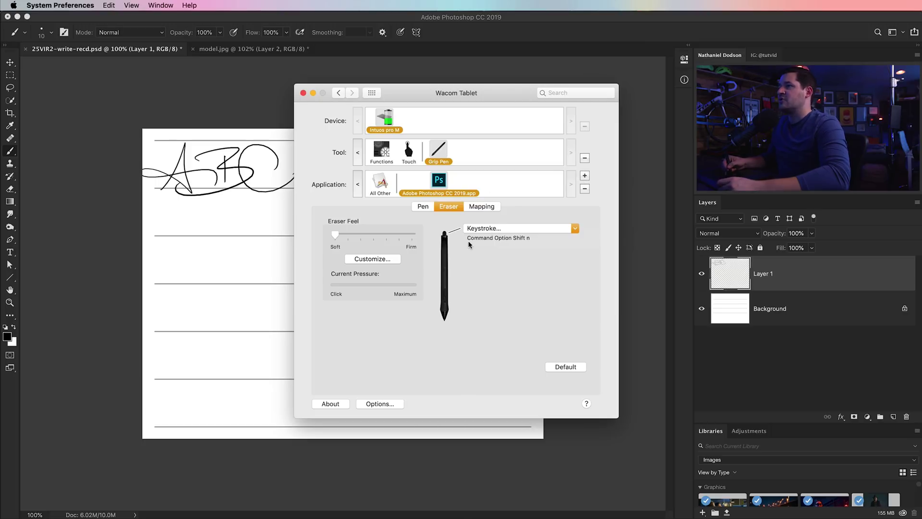
click(274, 107)
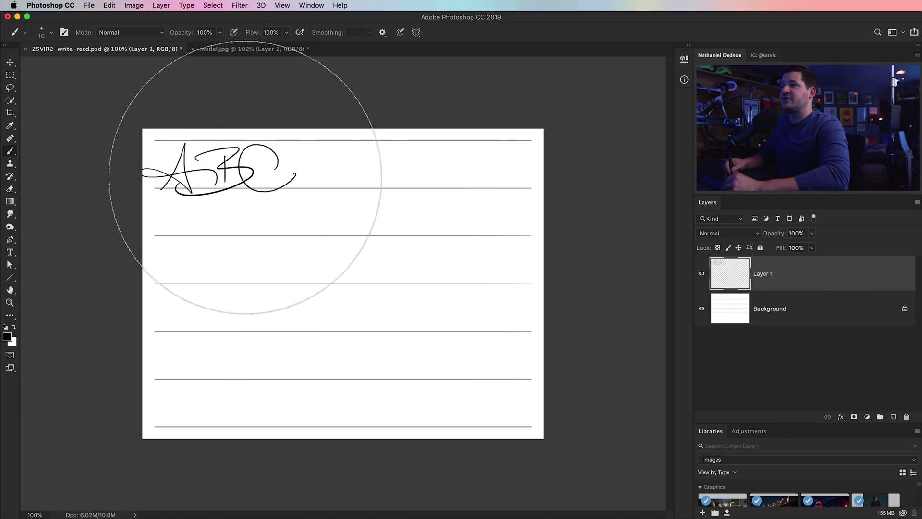
key(super+v)
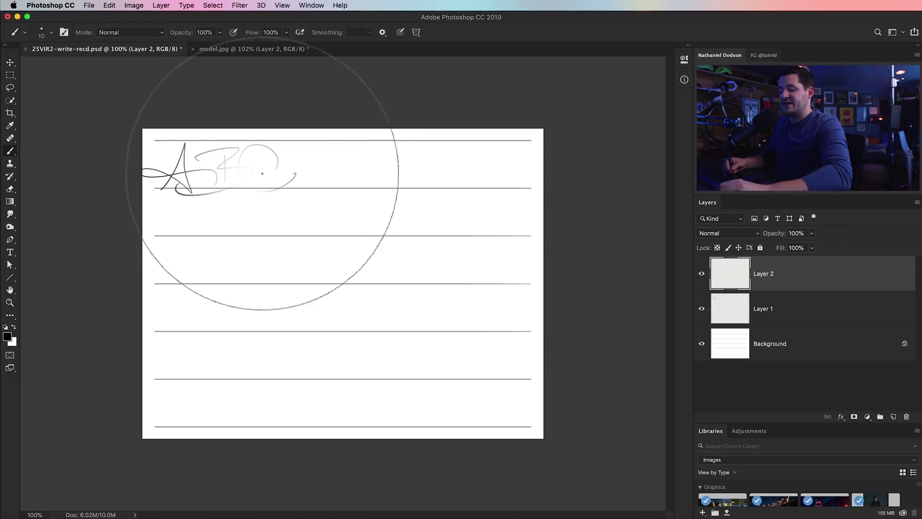
key(super+z)
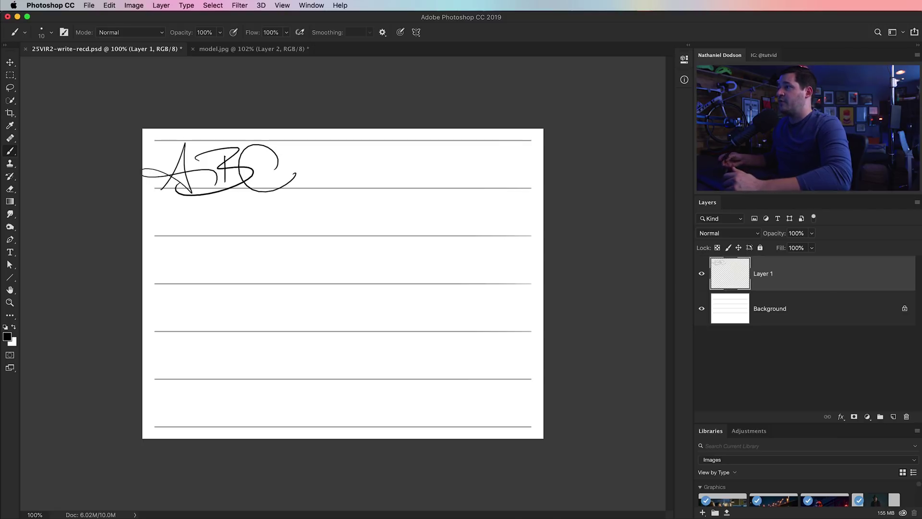
Add Layer 2, move it above Layer 1, and write the letter D after ABC
click(813, 313)
key(super+alt+shift+n)
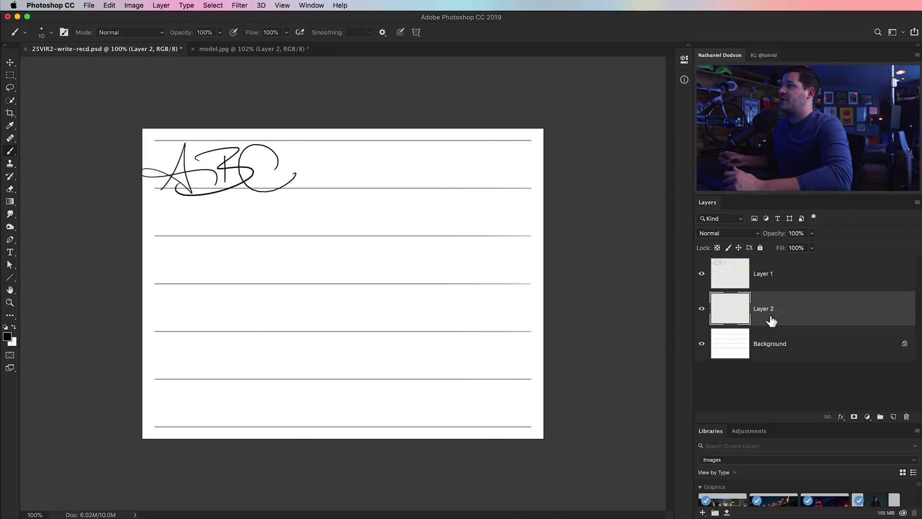
drag(805, 307, 800, 263)
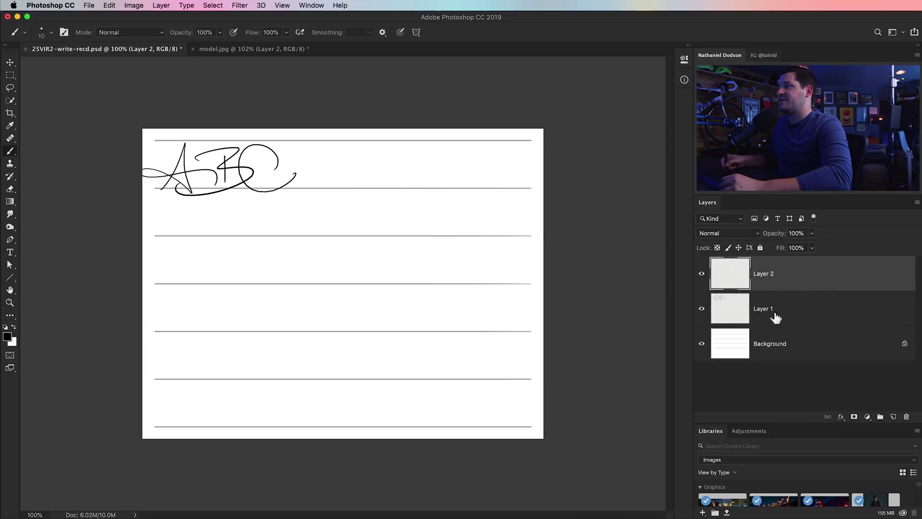
mouse_move(308, 161)
mouse_down()
mouse_move(353, 178)
mouse_move(298, 154)
mouse_move(310, 175)
mouse_up()
key(super+z)
mouse_move(279, 151)
mouse_down()
mouse_move(339, 170)
mouse_move(282, 178)
mouse_up()
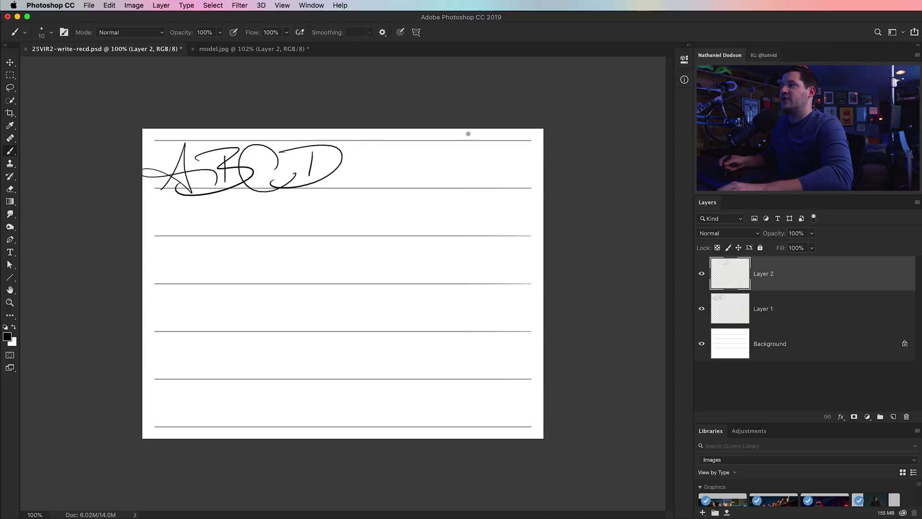
Add Layer 3 at the top of the stack and write the letter E after D
click(860, 358)
key(shift+super+alt+n)
drag(781, 329, 809, 269)
drag(332, 153, 389, 143)
drag(355, 158, 325, 191)
drag(344, 171, 363, 162)
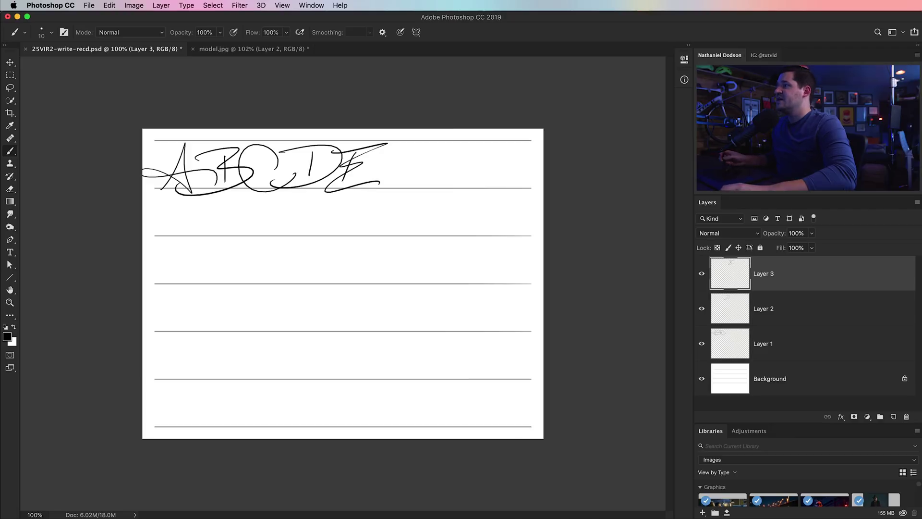
Add Layers 4 and 5 on top and write F and G
key(super+shift+alt+n)
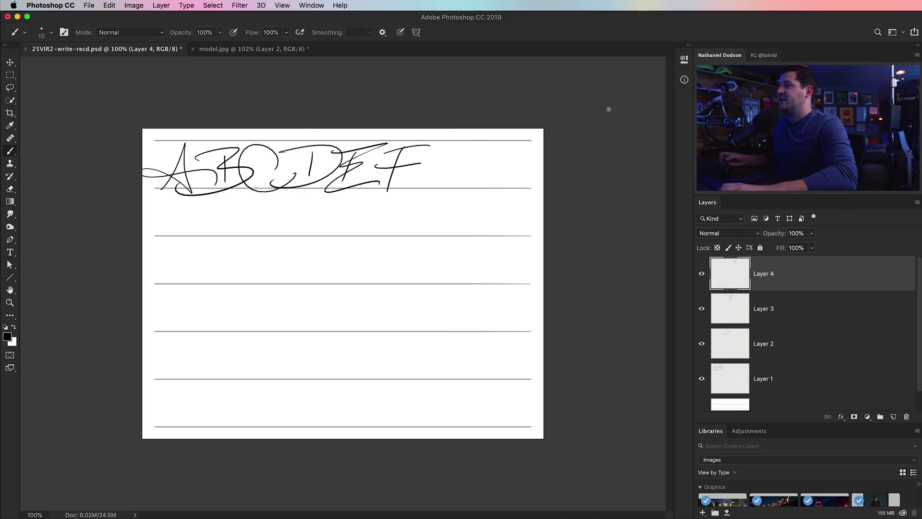
key(super+shift+alt+n)
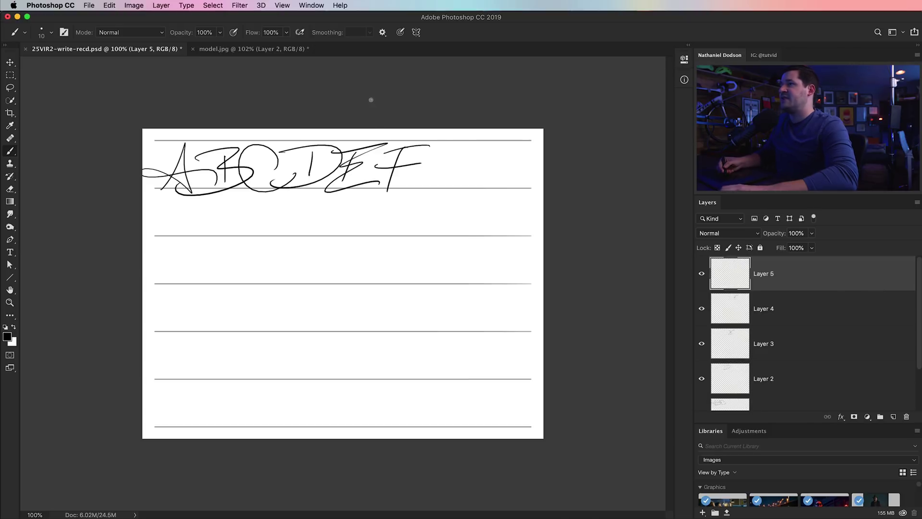
drag(458, 152, 449, 182)
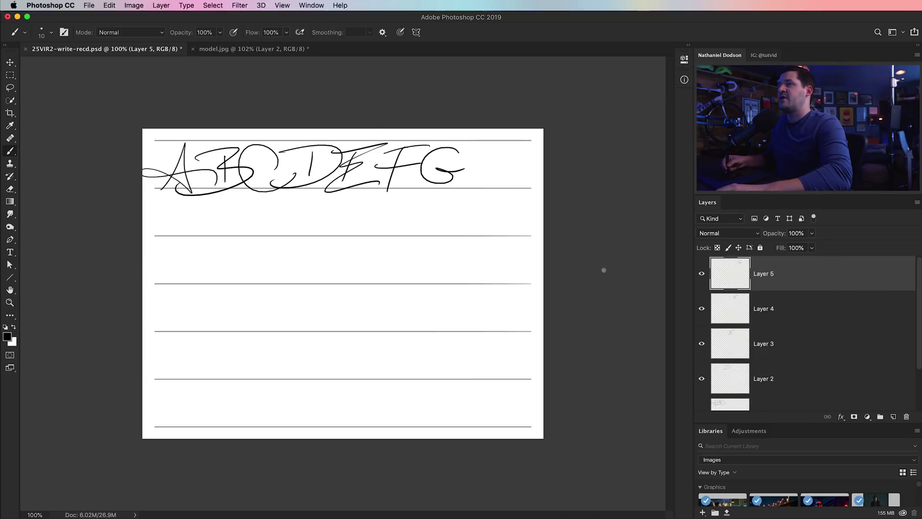
Switch to model.jpg and delete both sketch layers
click(217, 49)
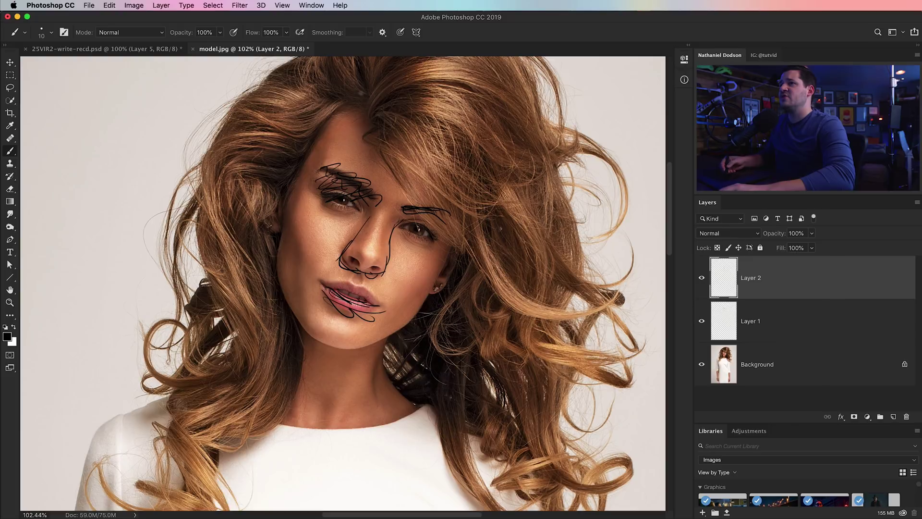
shift+click(786, 329)
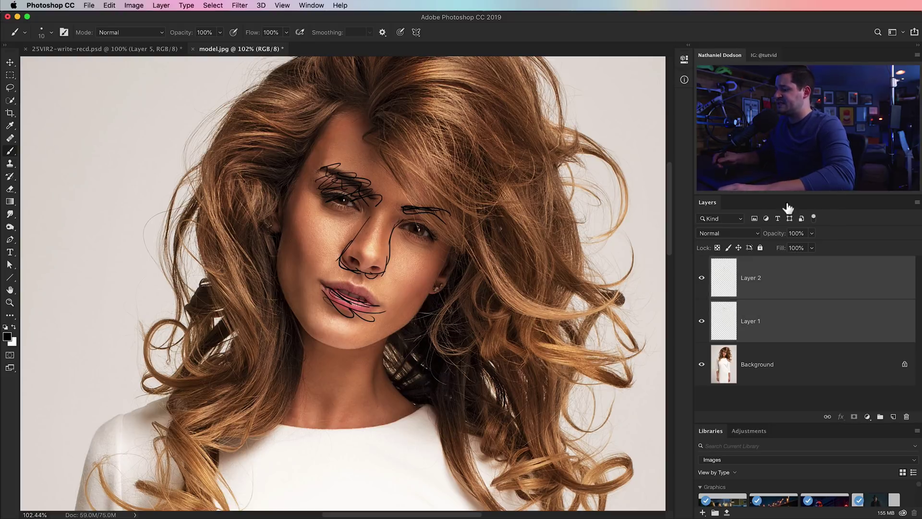
key(BackSpace)
Zoom into the eyes and nose, add an empty Layer 1, and heal the skin near the brow
key(z)
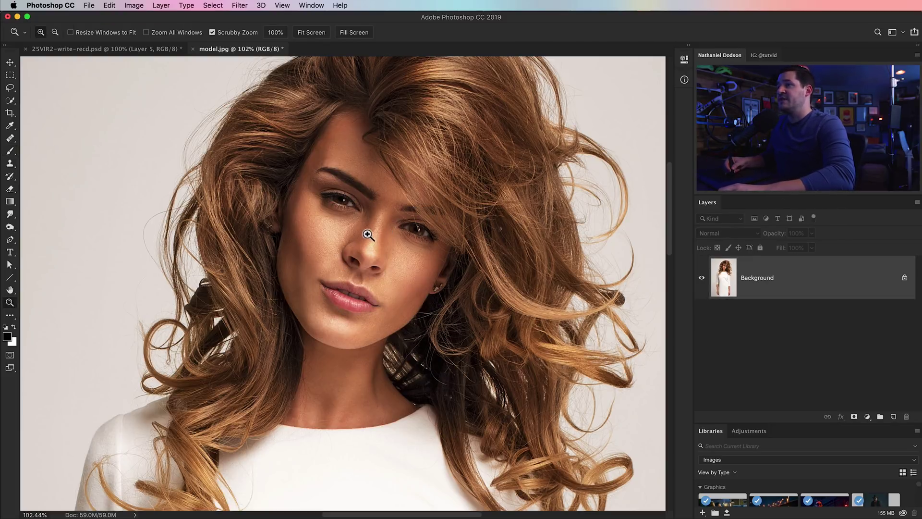
click(373, 226)
click(414, 257)
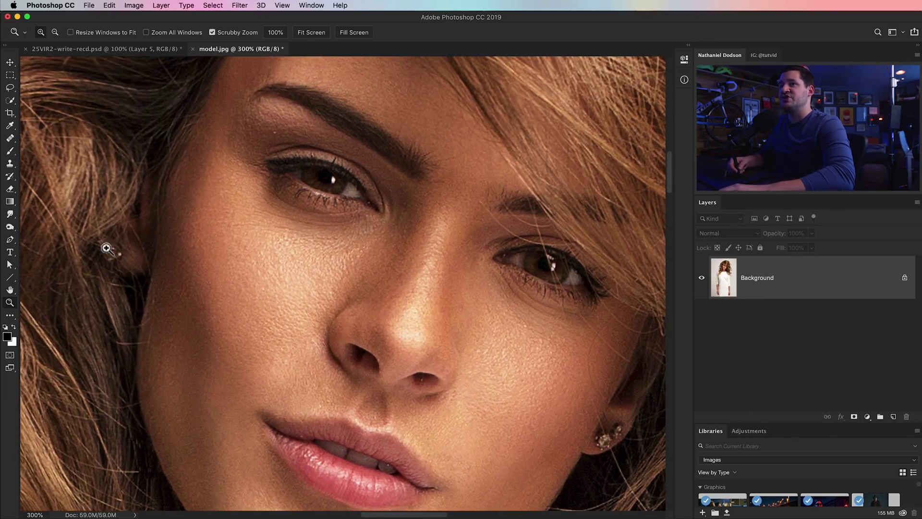
drag(11, 140, 46, 142)
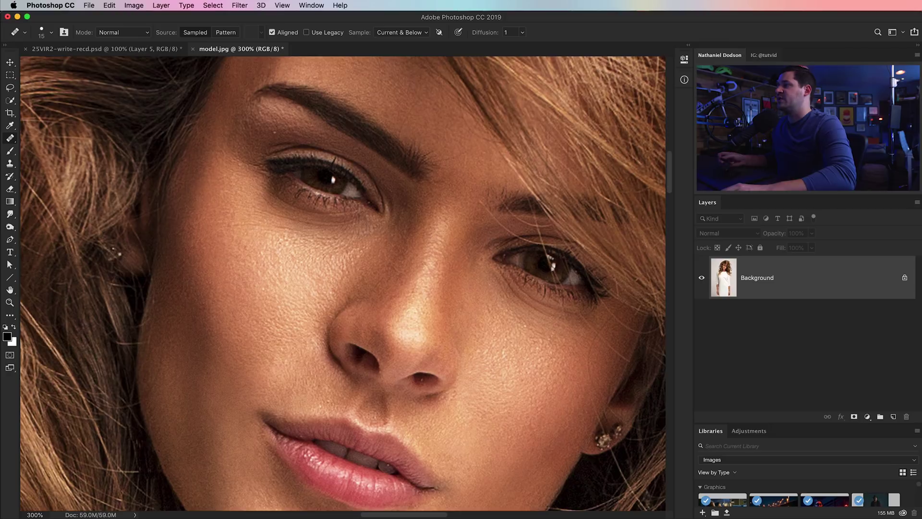
key(super+shift+alt+n)
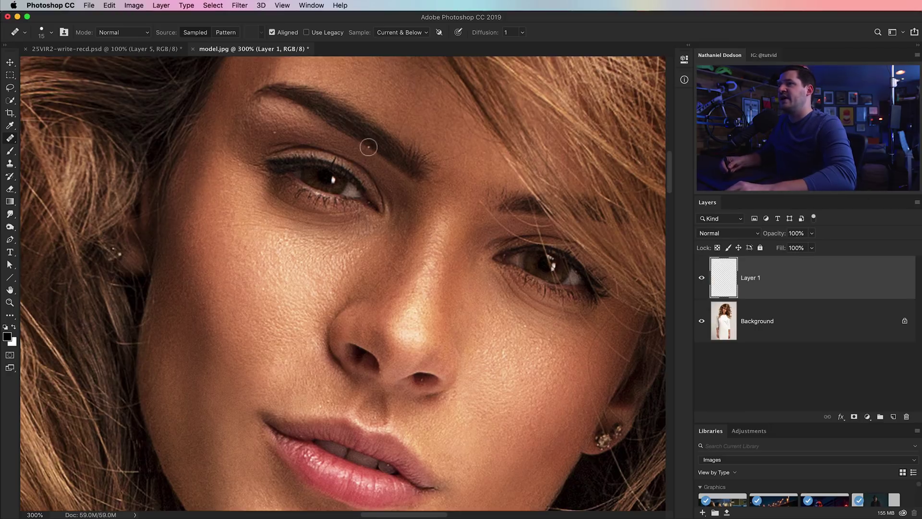
scroll(368, 150, up, 5)
scroll(368, 150, left, 3)
alt+click(484, 224)
mouse_move(462, 269)
mouse_down()
mouse_move(460, 248)
mouse_move(448, 238)
mouse_move(413, 243)
mouse_move(424, 221)
mouse_move(407, 207)
mouse_move(382, 215)
mouse_move(392, 198)
mouse_move(332, 189)
mouse_move(340, 173)
mouse_move(298, 185)
mouse_move(346, 176)
mouse_up()
Add Layer 2 above Layer 1, heal the skin near the nose bridge, and zoom out
scroll(426, 307, right, 5)
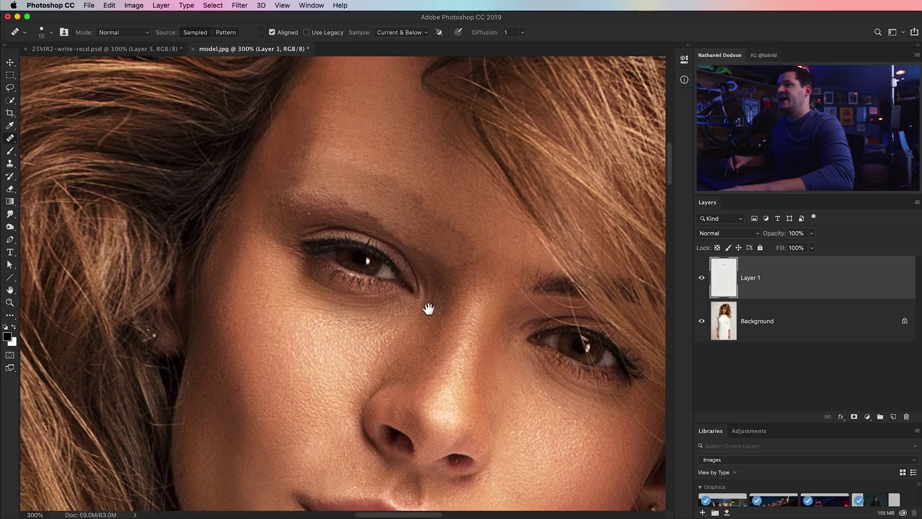
key(super+shift+alt+n)
key(super+shift+alt+n)
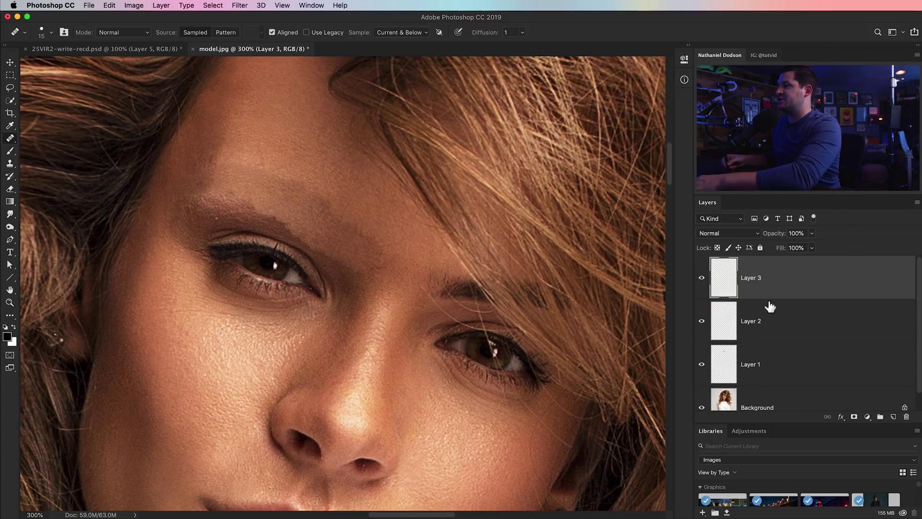
key(super+z)
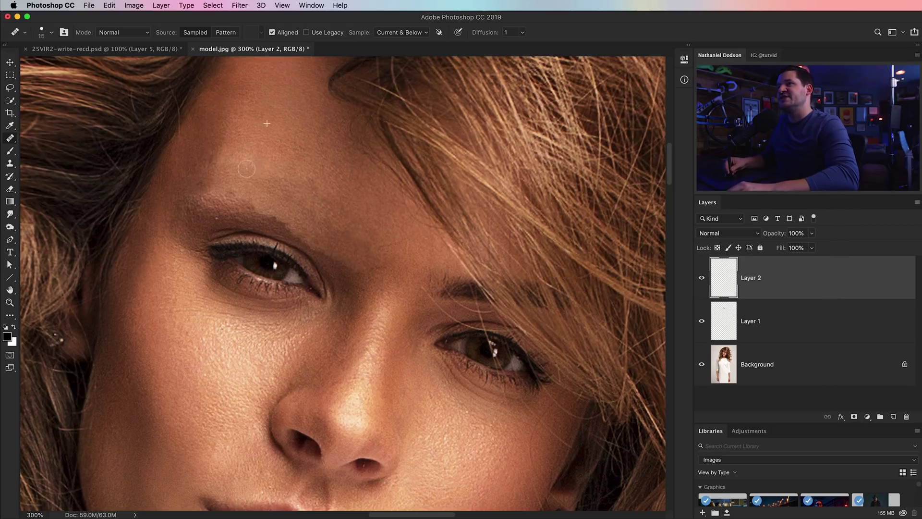
alt+click(367, 254)
click(351, 277)
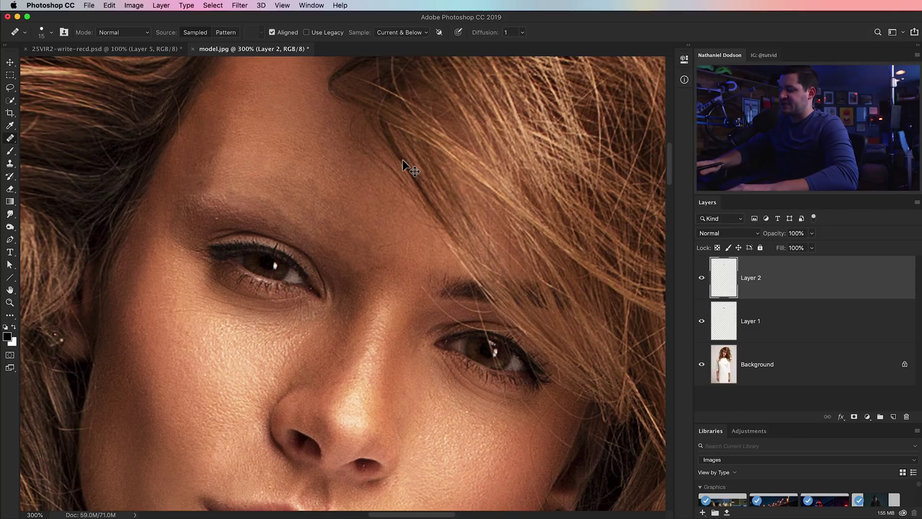
key(super+minus)
key(super+minus)
key(super+minus)
key(super+minus)
key(super+minus)
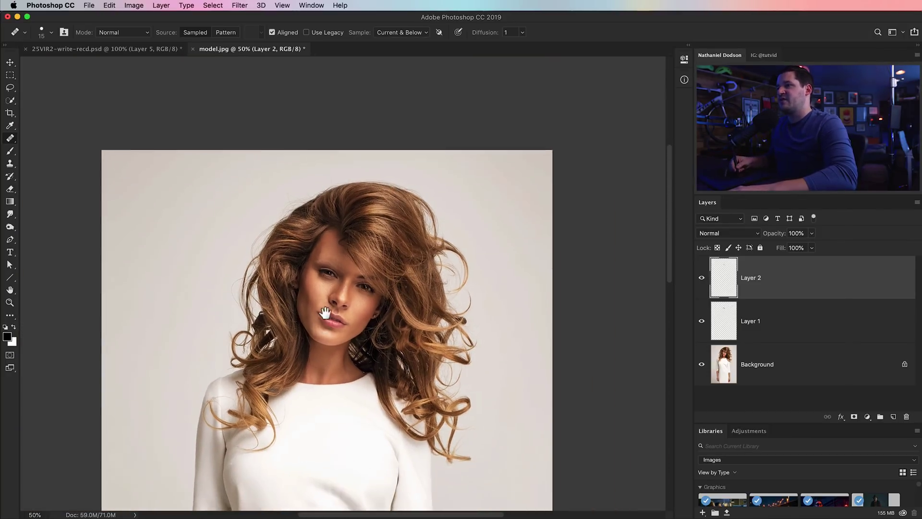
scroll(392, 310, down, 2)
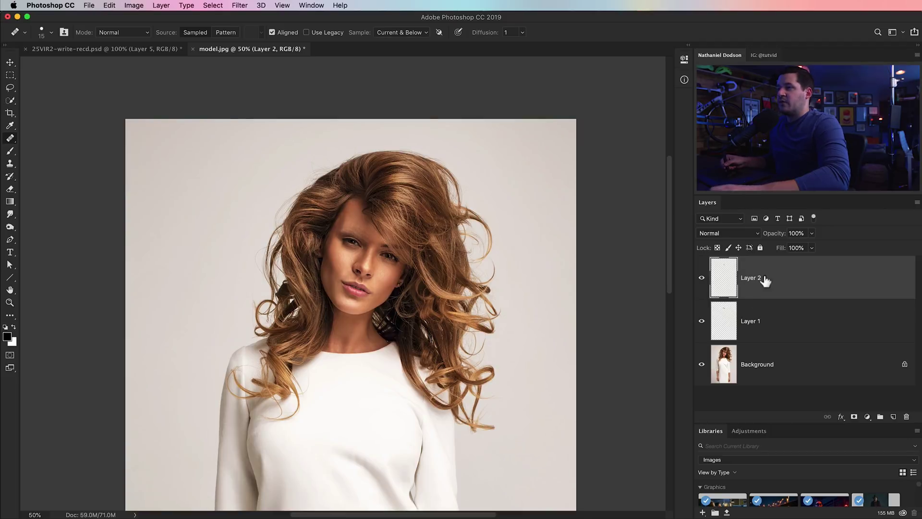
Review the Photoshop eraser's keystroke settings and keep the ⌥⇧⌘N mapping unchanged
key(super+Tab)
key(super+Tab)
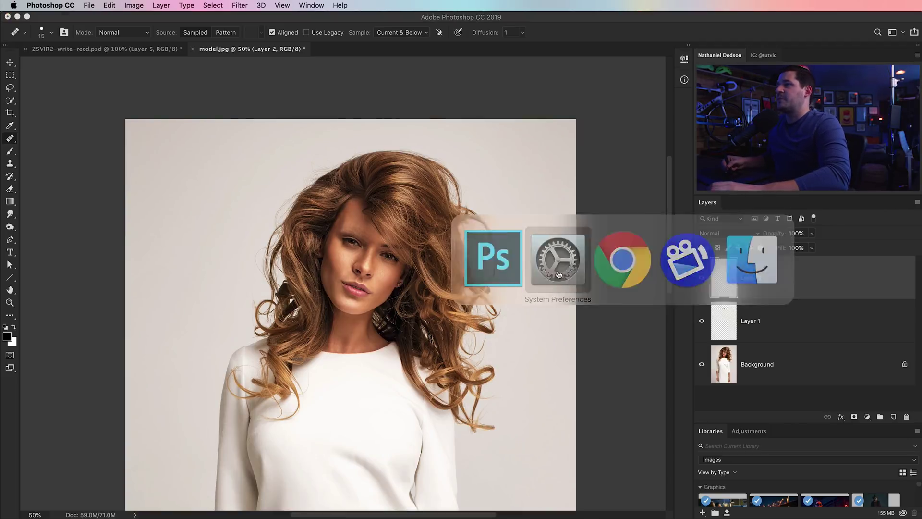
click(527, 229)
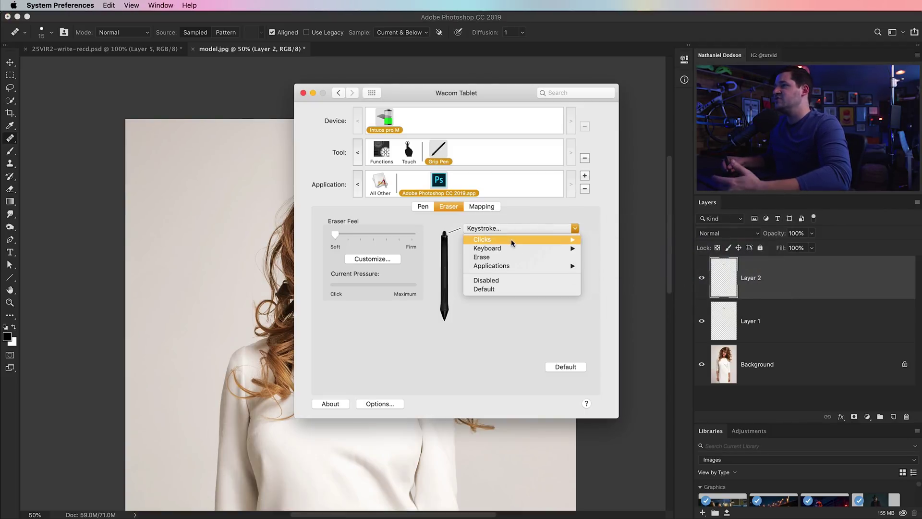
mouse_move(572, 251)
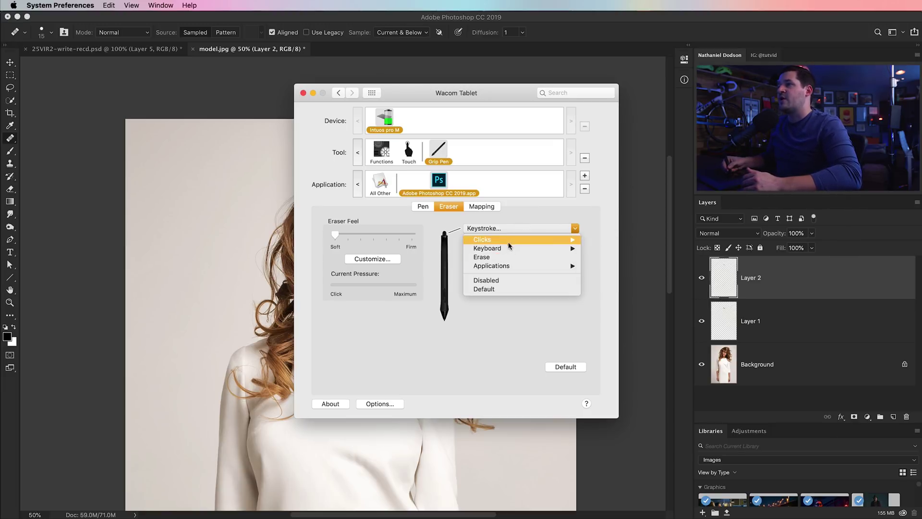
mouse_move(539, 251)
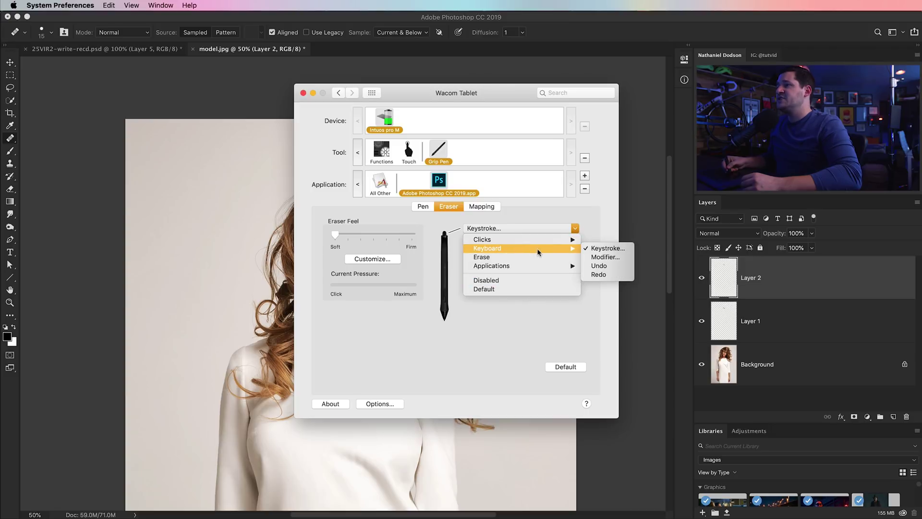
click(600, 248)
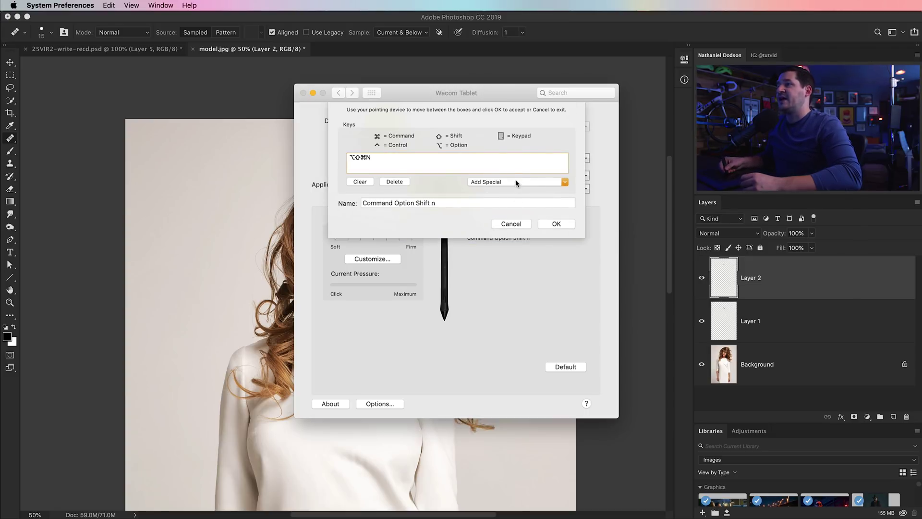
click(515, 181)
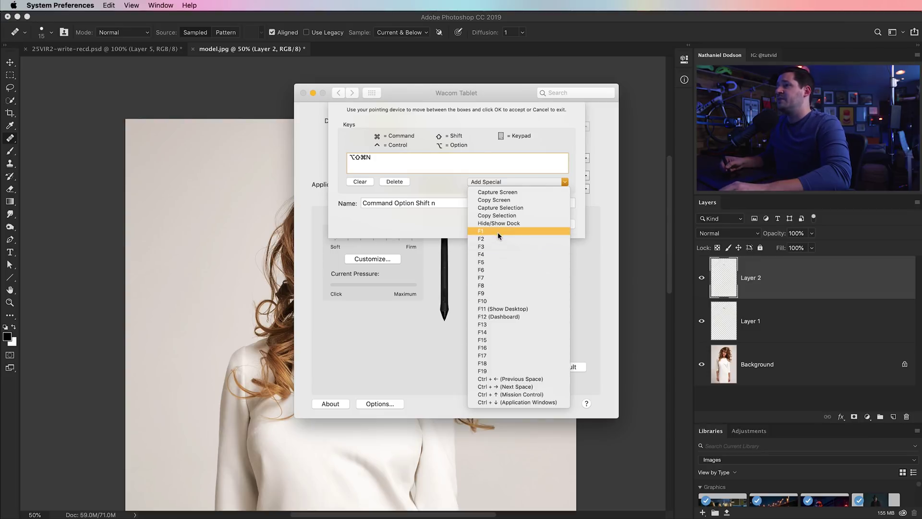
click(461, 183)
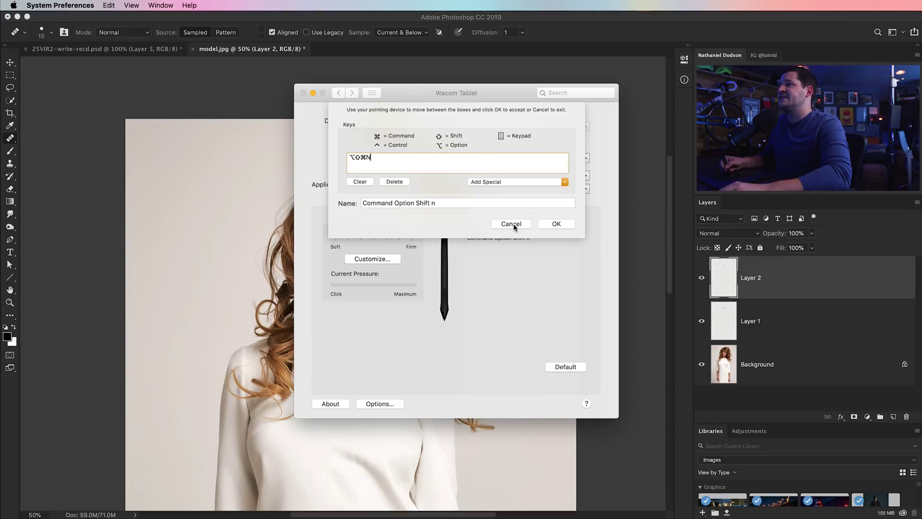
click(512, 225)
Close the tablet preferences, open the Actions panel and select Finishing Grain Process
click(304, 93)
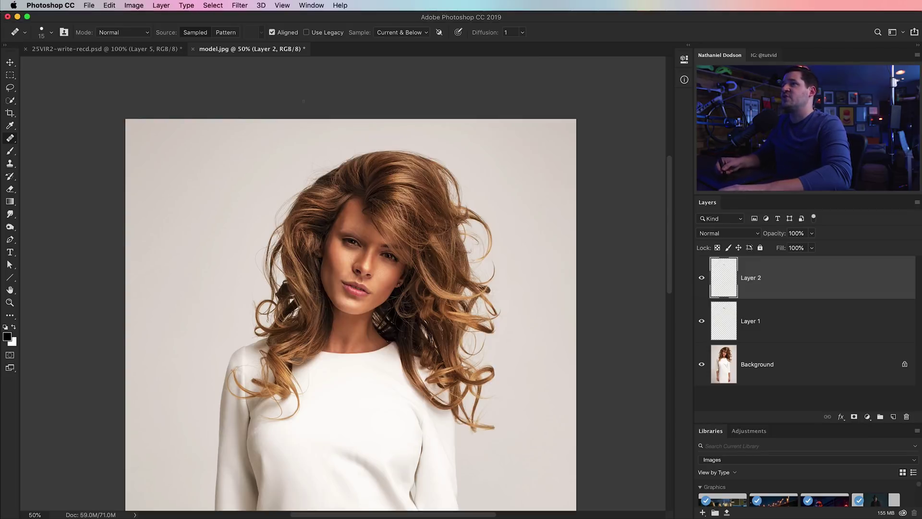
click(307, 6)
click(331, 74)
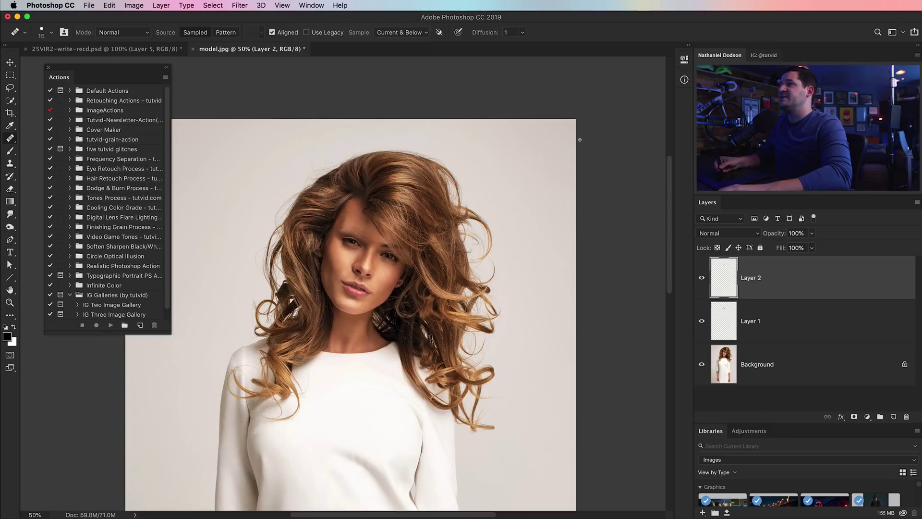
click(123, 227)
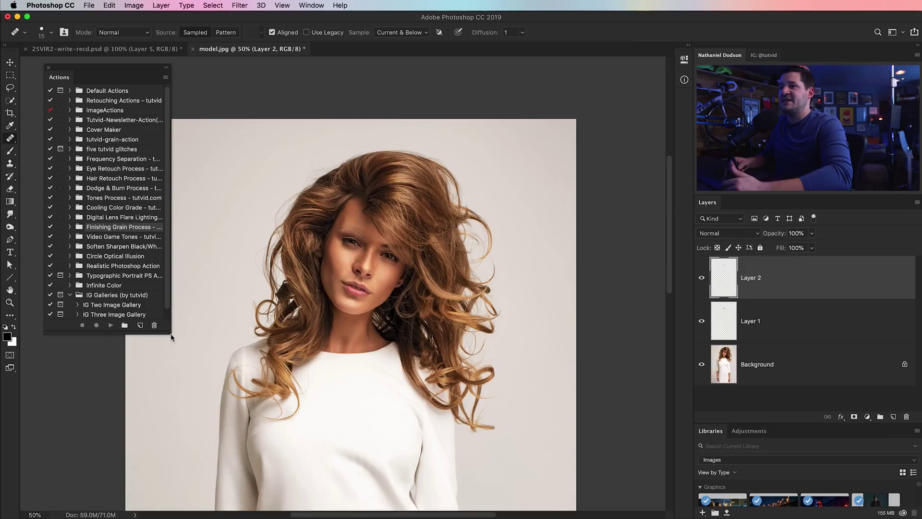
Start a new action, leave its Function Key at None, cancel, and close the Actions panel
click(140, 325)
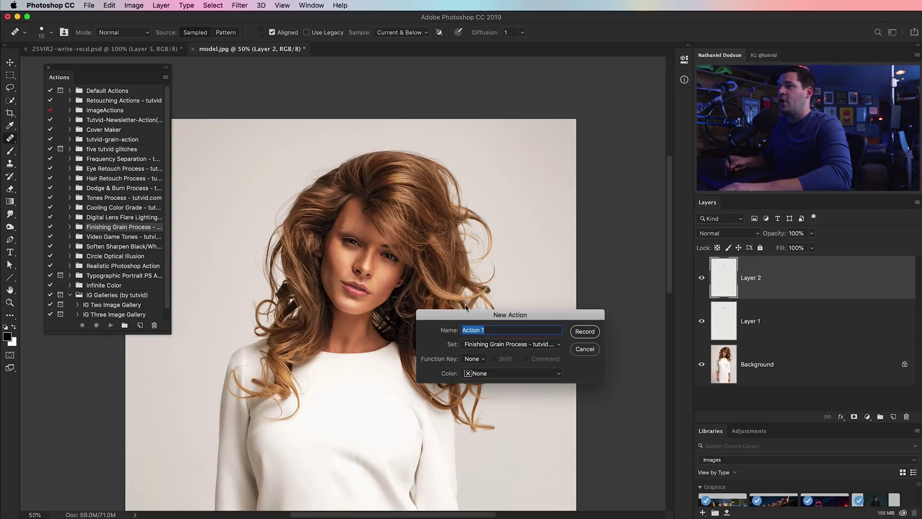
drag(478, 319, 228, 228)
click(230, 268)
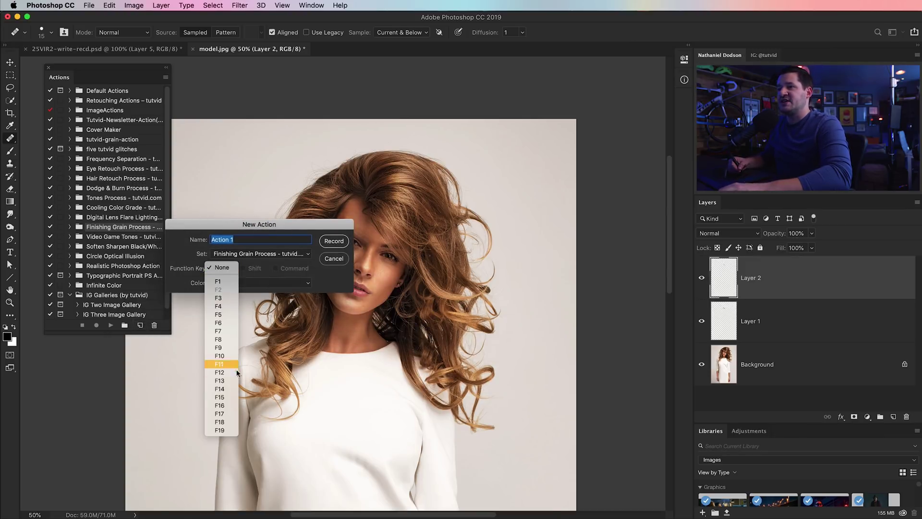
click(262, 272)
click(235, 271)
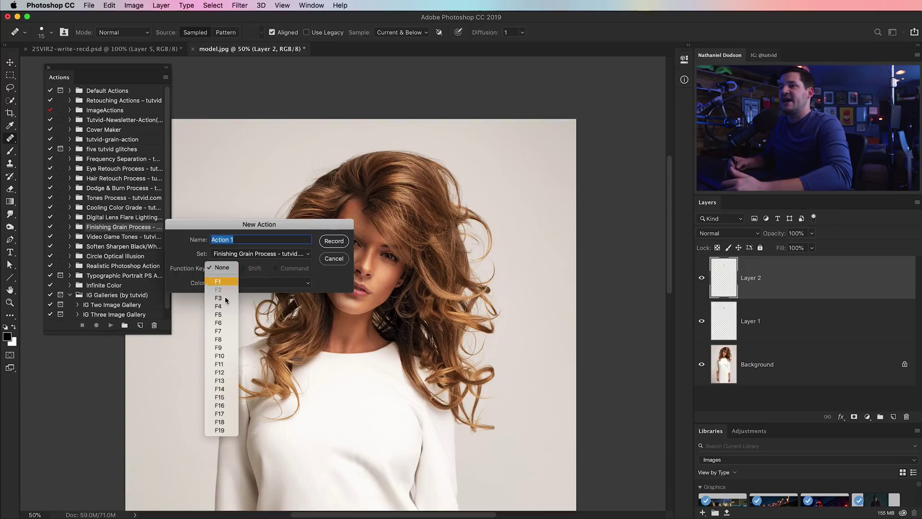
click(331, 270)
click(333, 259)
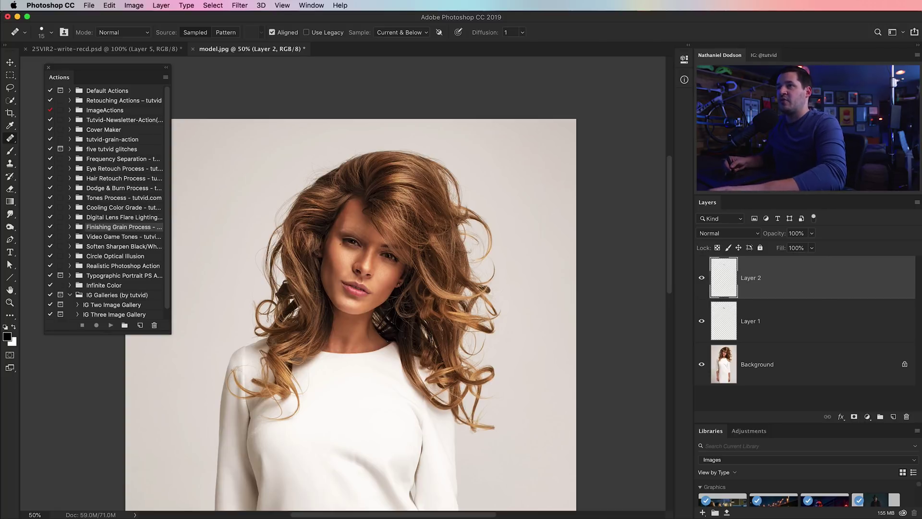
click(49, 68)
Confirm the Wacom pen eraser sends Command Option Shift N, then close the tablet preferences
key(super+Tab)
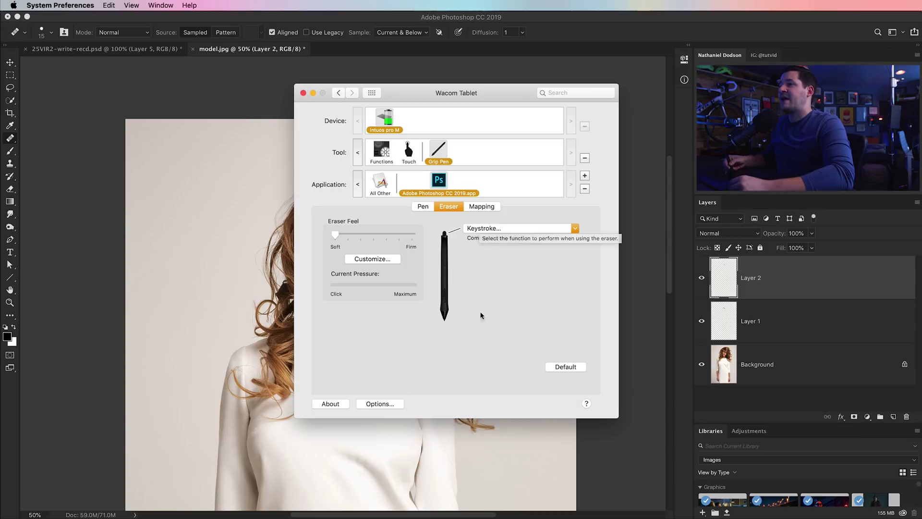
click(303, 93)
scroll(414, 263, down, 5)
scroll(413, 263, left, 3)
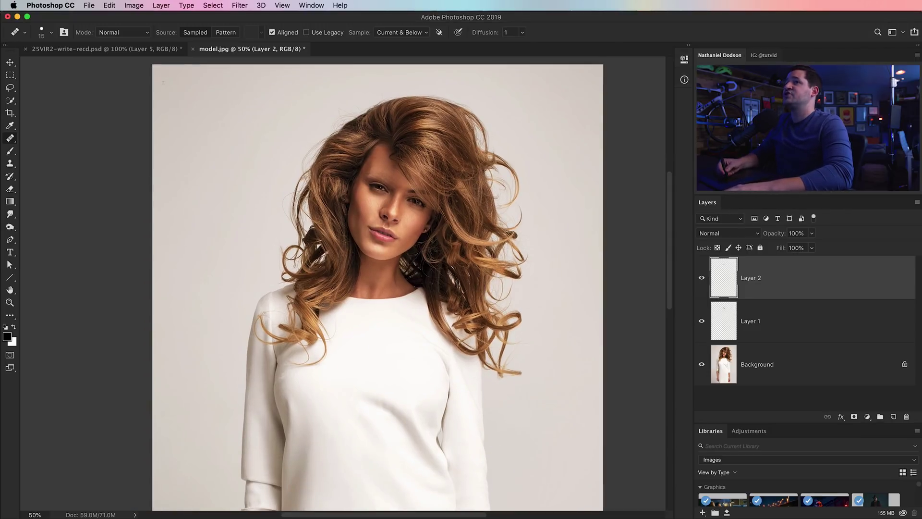
On the 25VIR2-write-recd.psd page, zoom in on the letters DEFG, then return to 100%
click(151, 51)
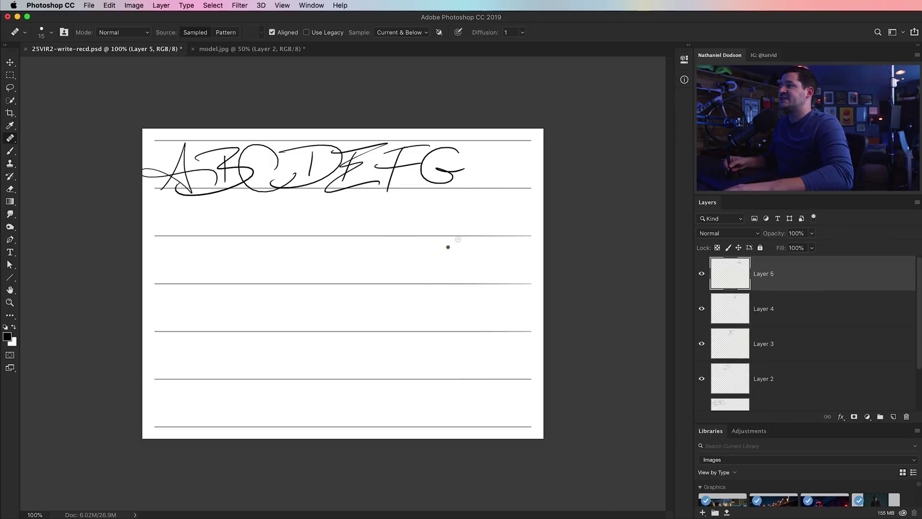
key(bracketright)
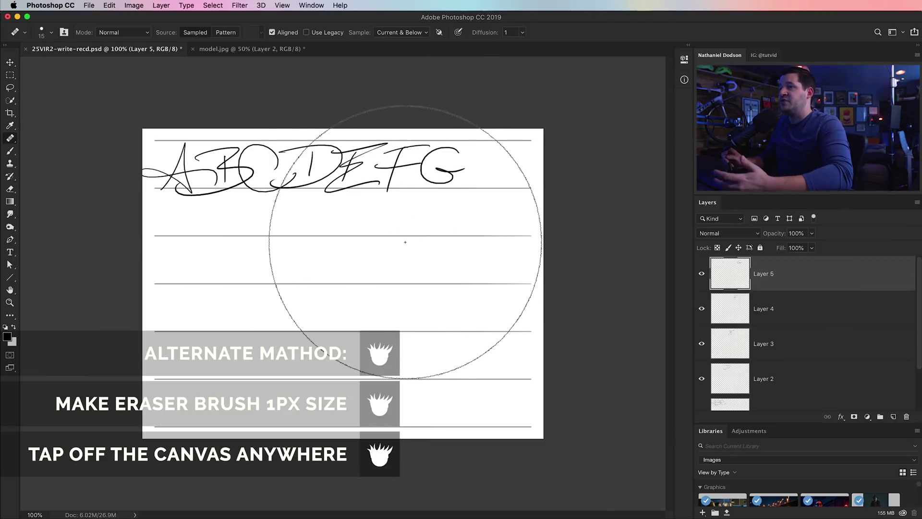
key(z)
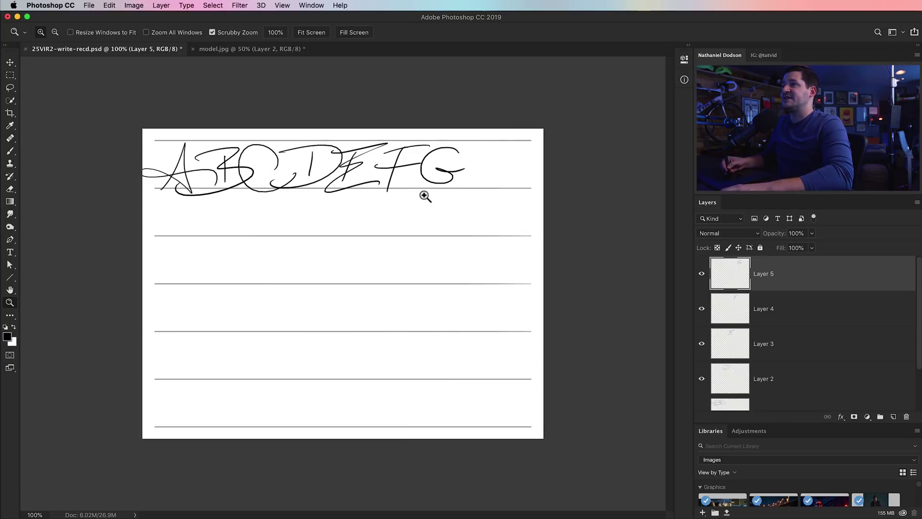
click(435, 176)
click(411, 274)
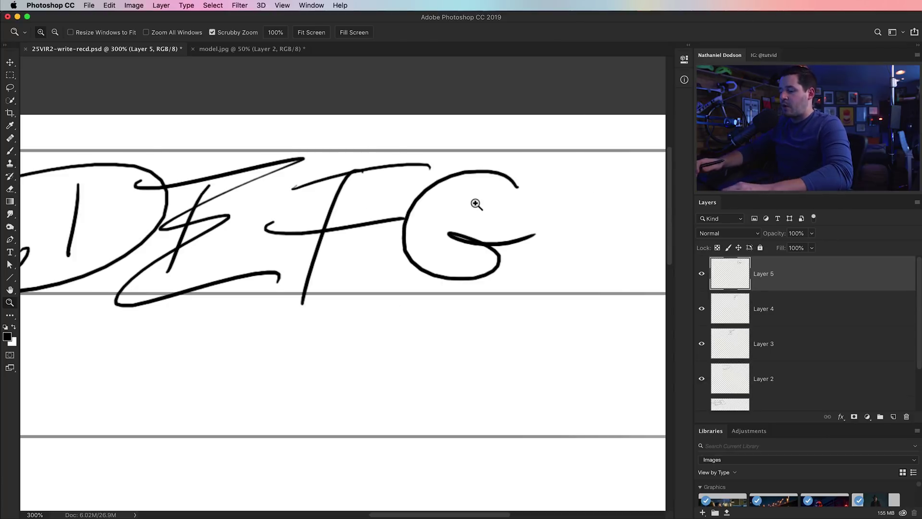
key(super+1)
key(super+minus)
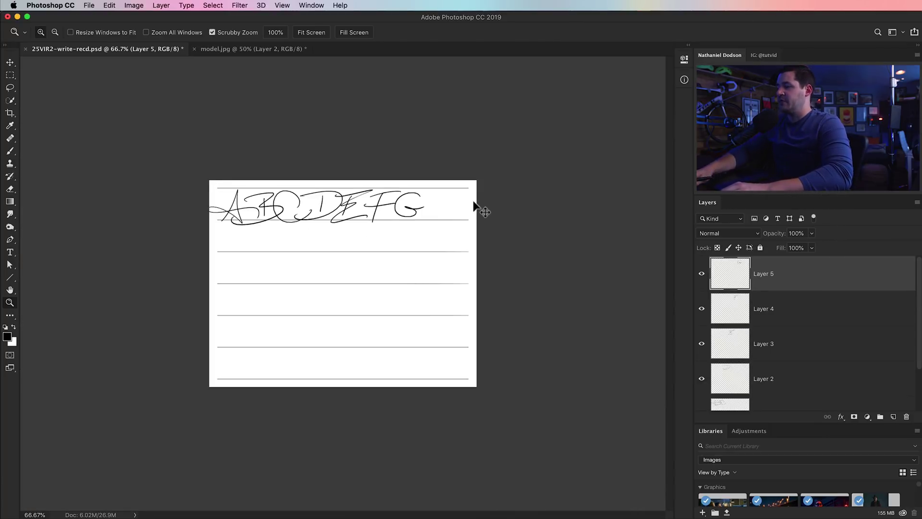
key(super+plus)
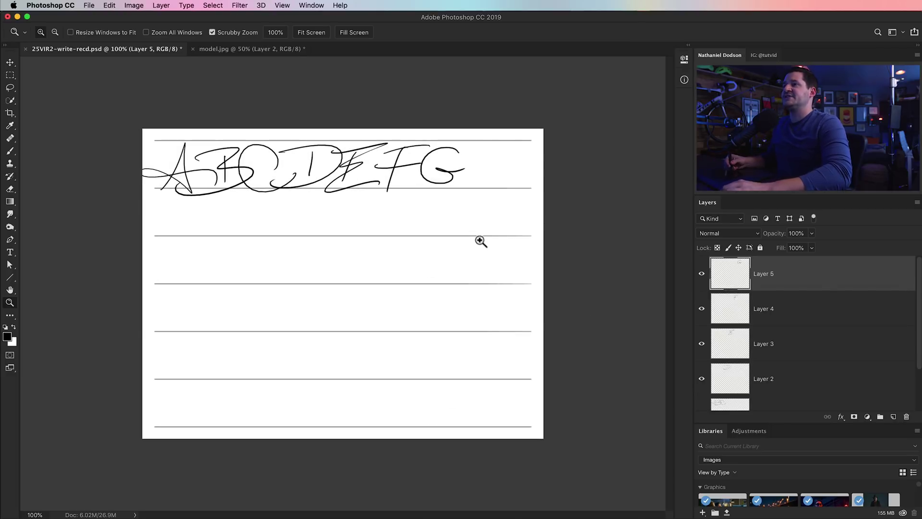
key(v)
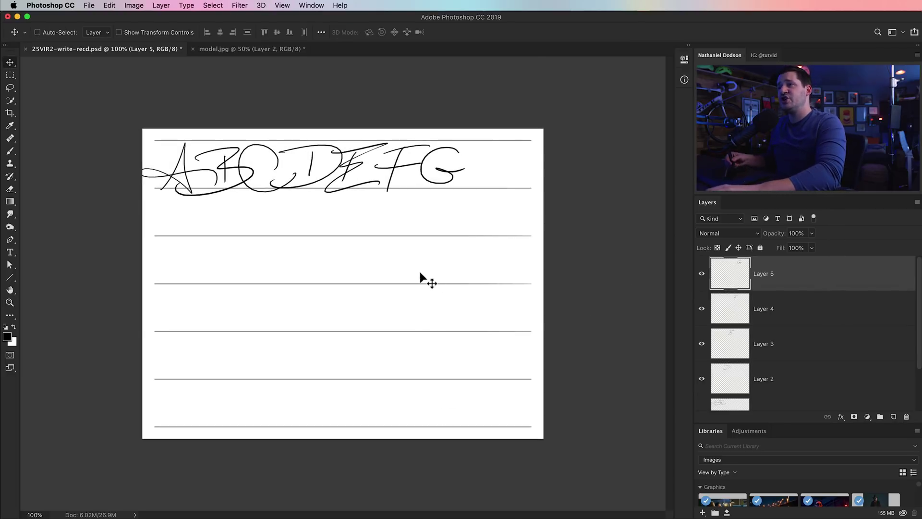